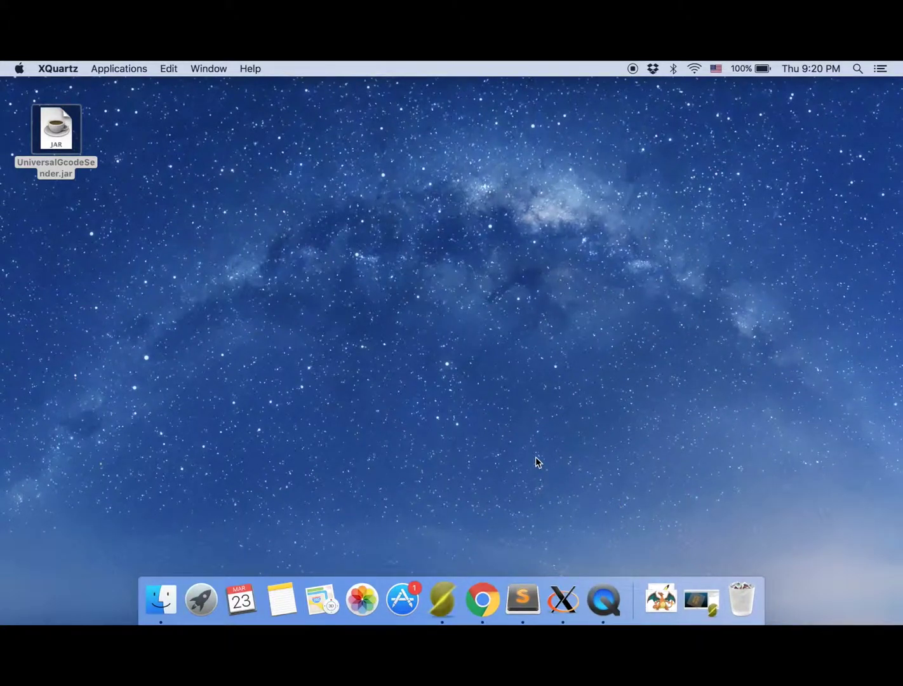
Launch Inkscape from the third Launchpad page to get a blank New document 1.
key("F4")
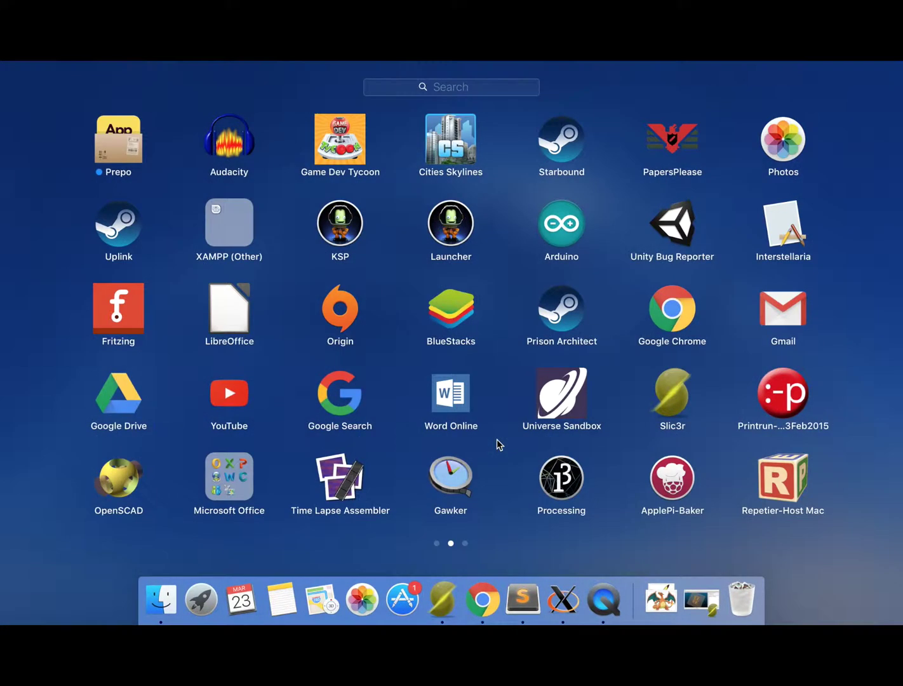
scroll(496, 439, "right", 4)
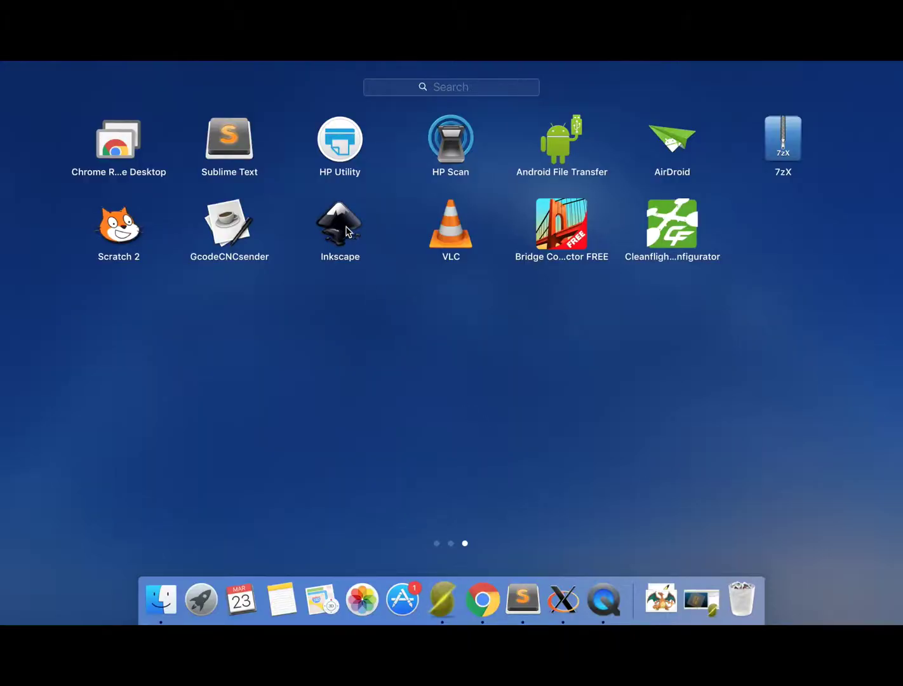
left_click(340, 226)
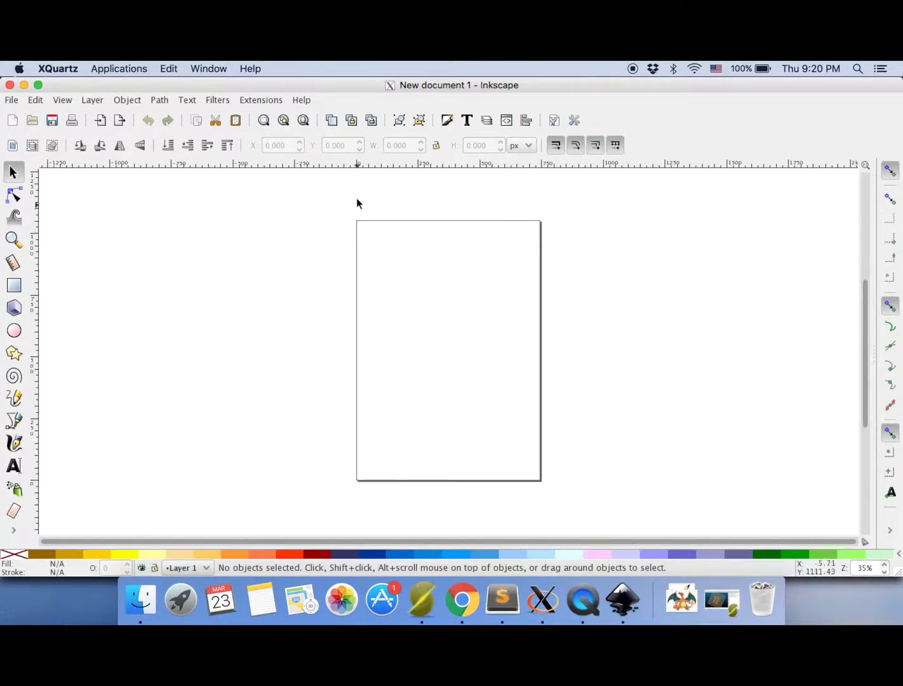
Set a custom page size of 235 mm wide by 125 mm high in Document Properties.
left_click(12, 100)
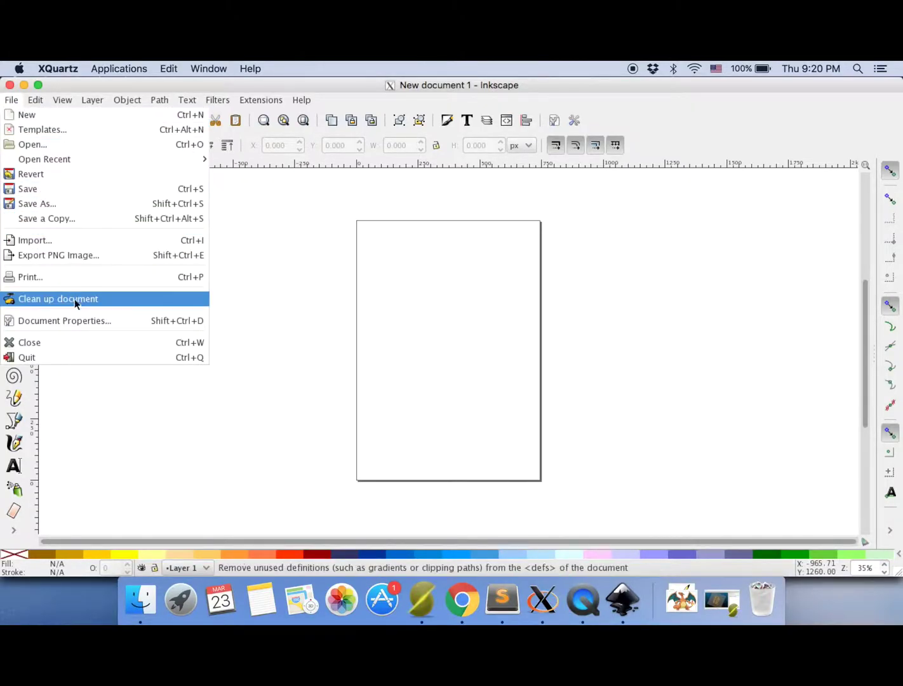
left_click(75, 320)
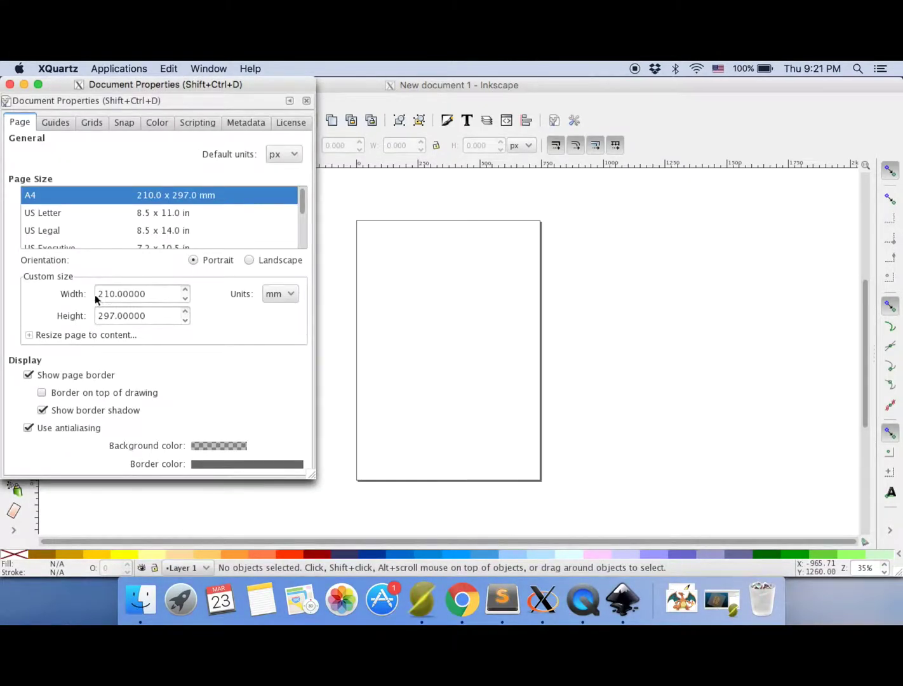
left_click_drag(161, 294, 106, 294)
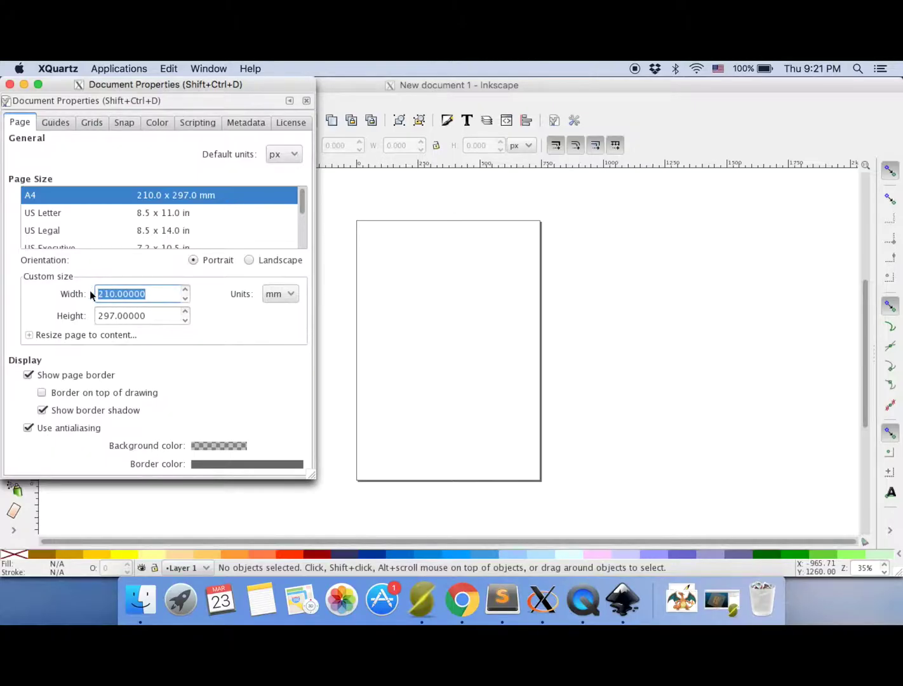
type("235")
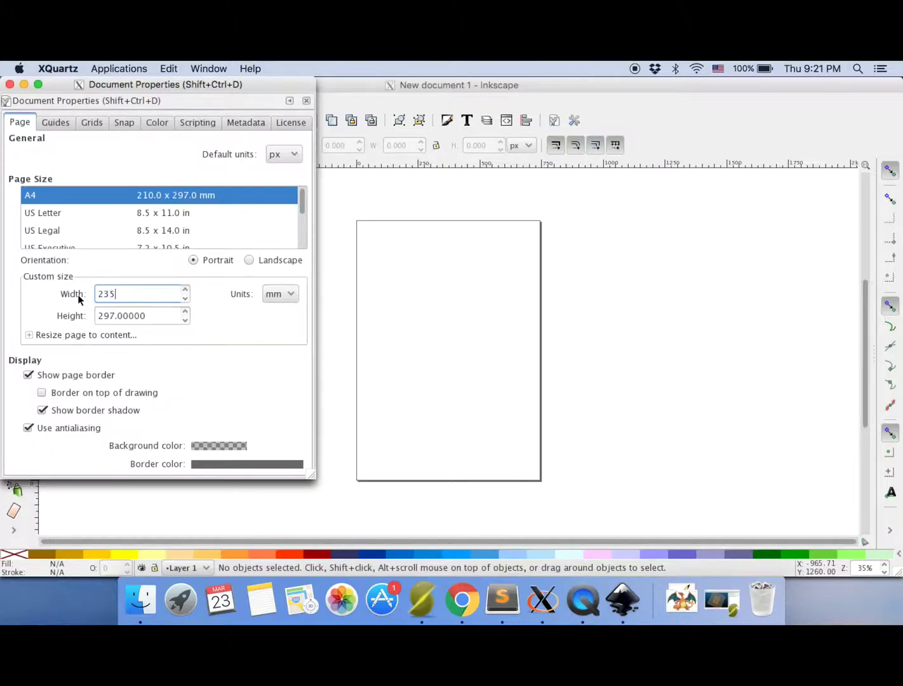
key("Return")
left_click_drag(153, 315, 94, 315)
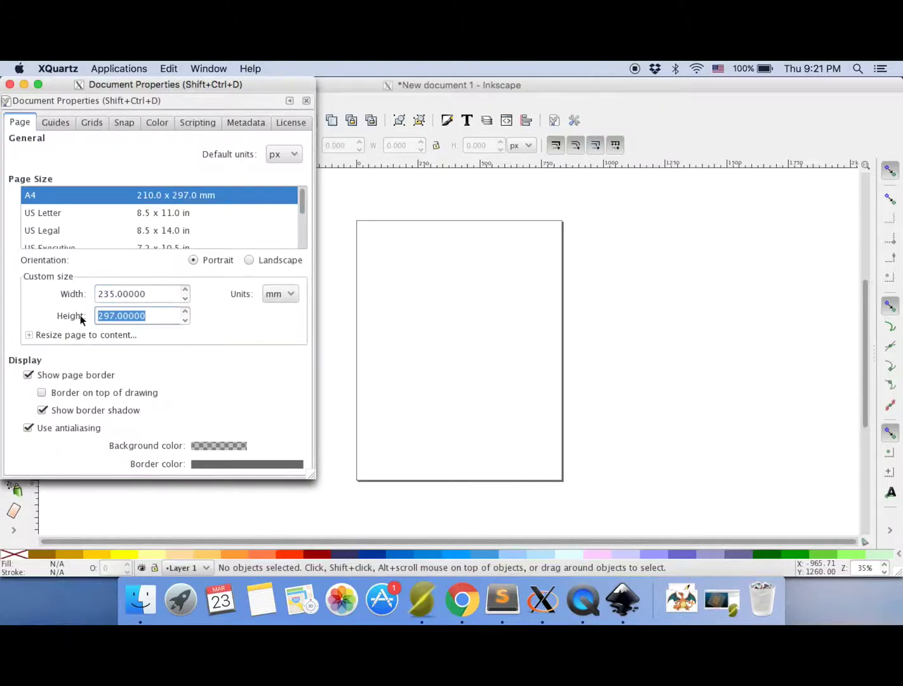
type("125")
left_click(9, 84)
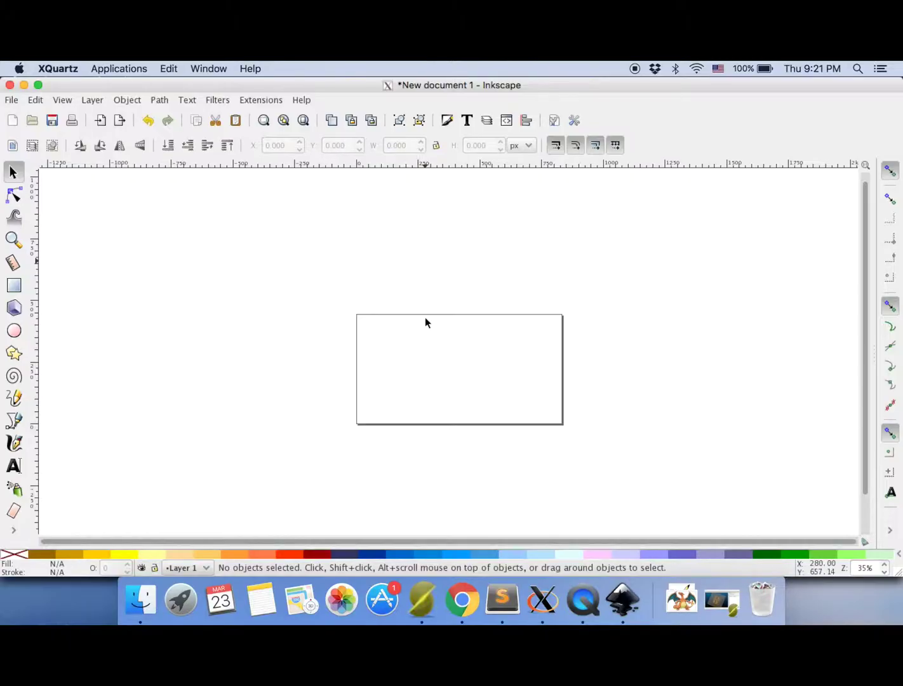
Zoom in and apply the graffiti tool type from the Gcodetools Tools library.
left_click(14, 240)
left_click(449, 349)
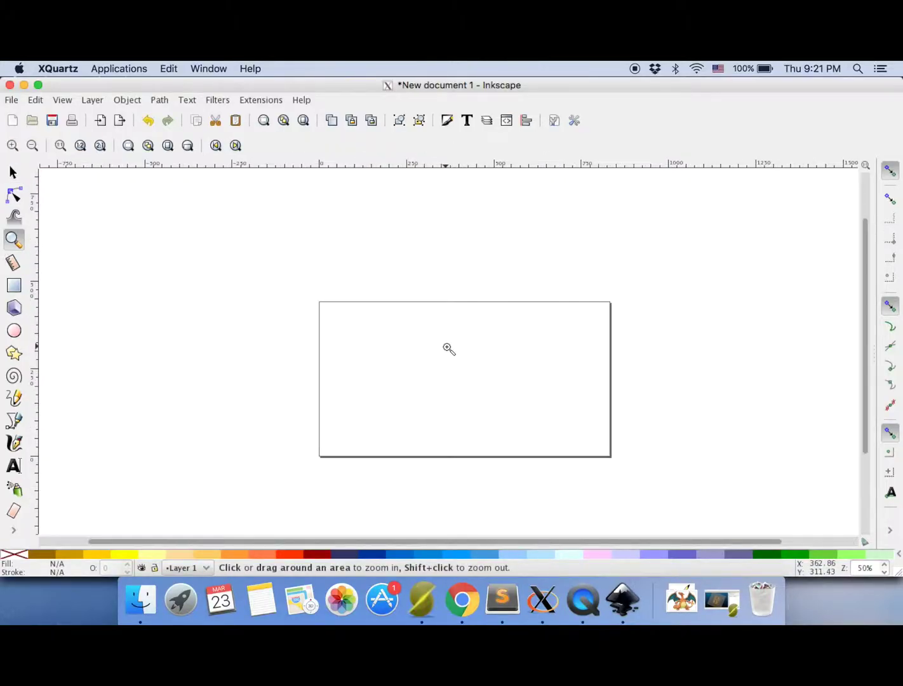
left_click(258, 102)
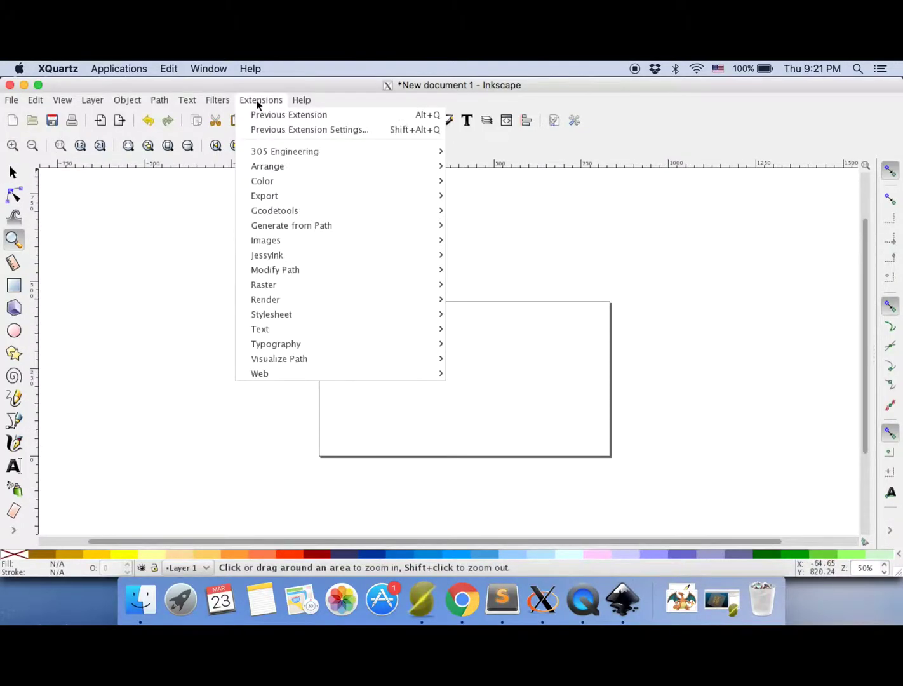
mouse_move(314, 211)
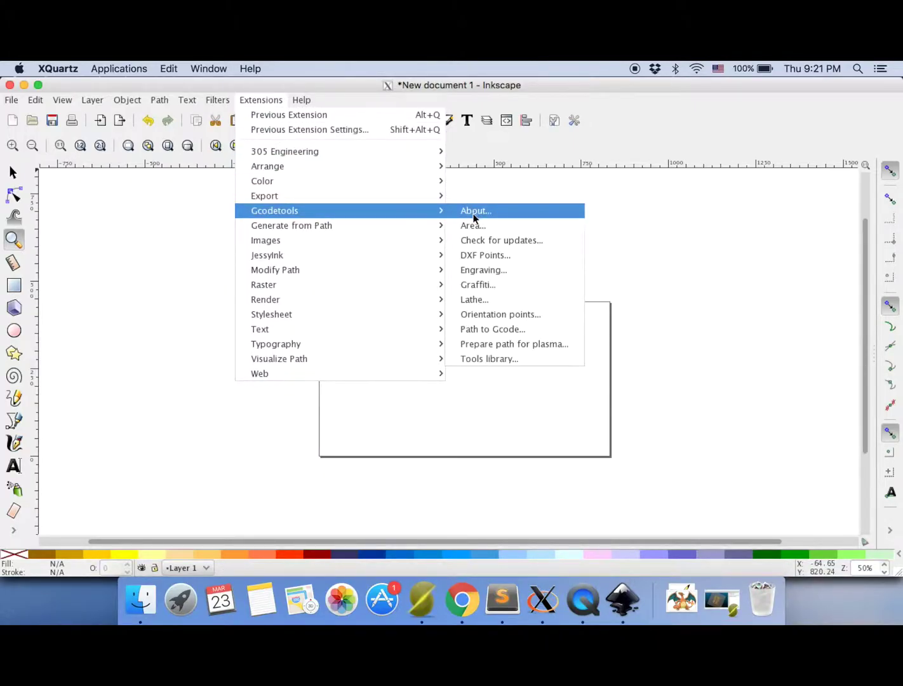
left_click(528, 359)
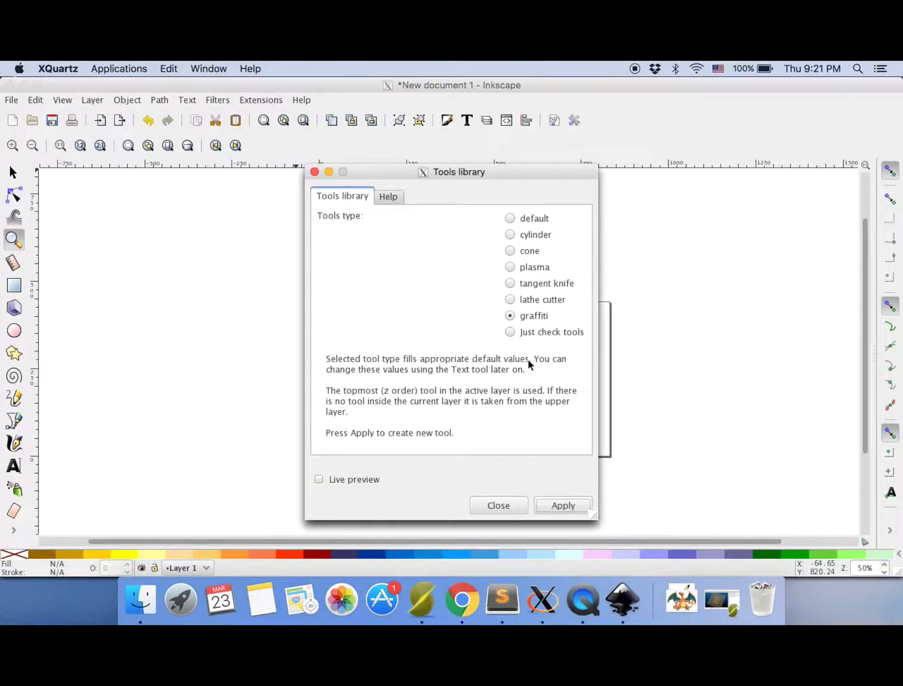
left_click(513, 321)
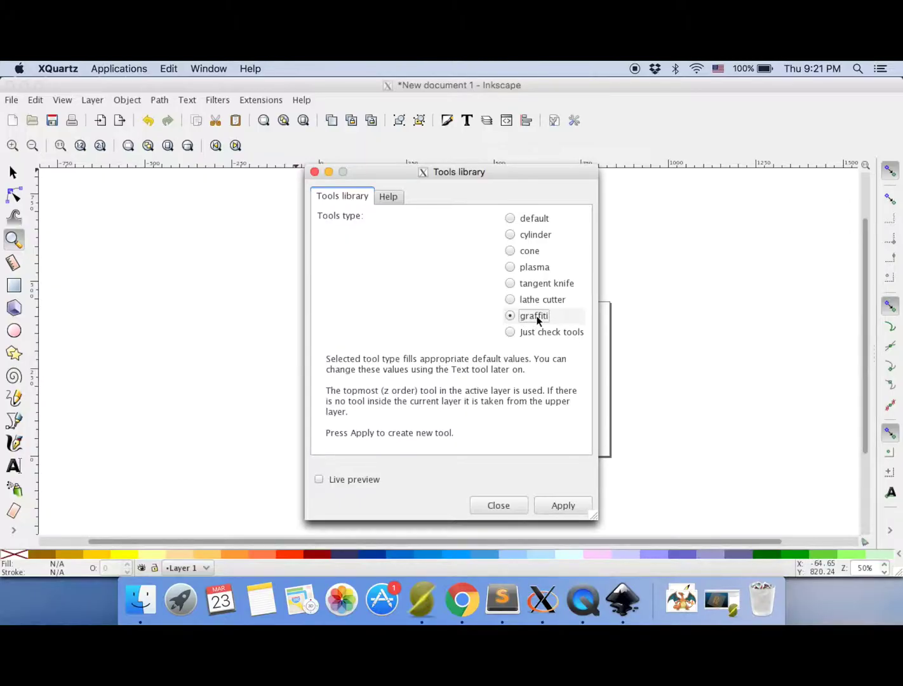
left_click(557, 511)
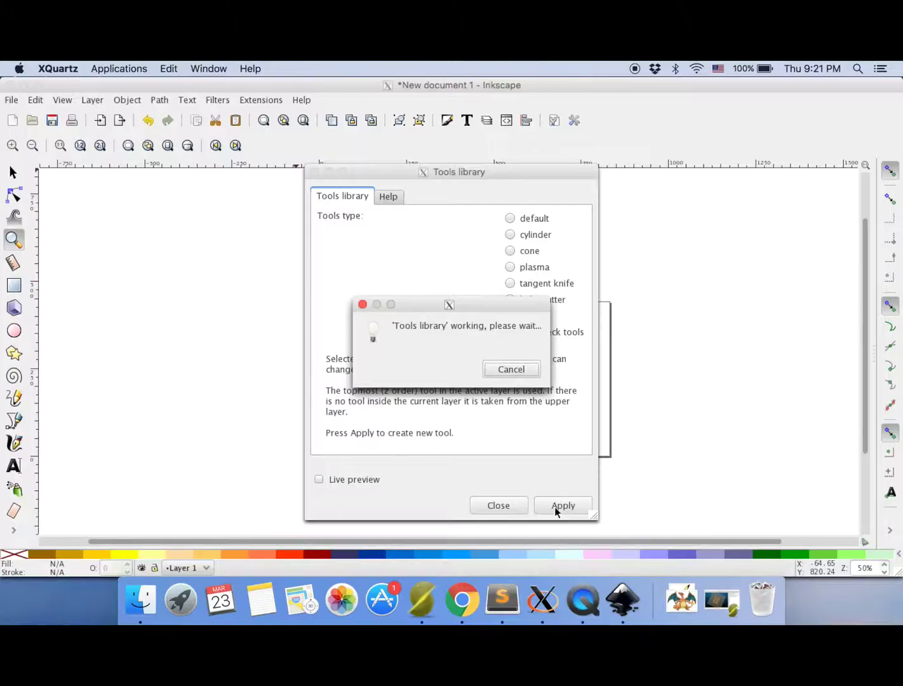
Move the green graffiti tool box onto the page's top edge and zoom in on it.
left_click(497, 506)
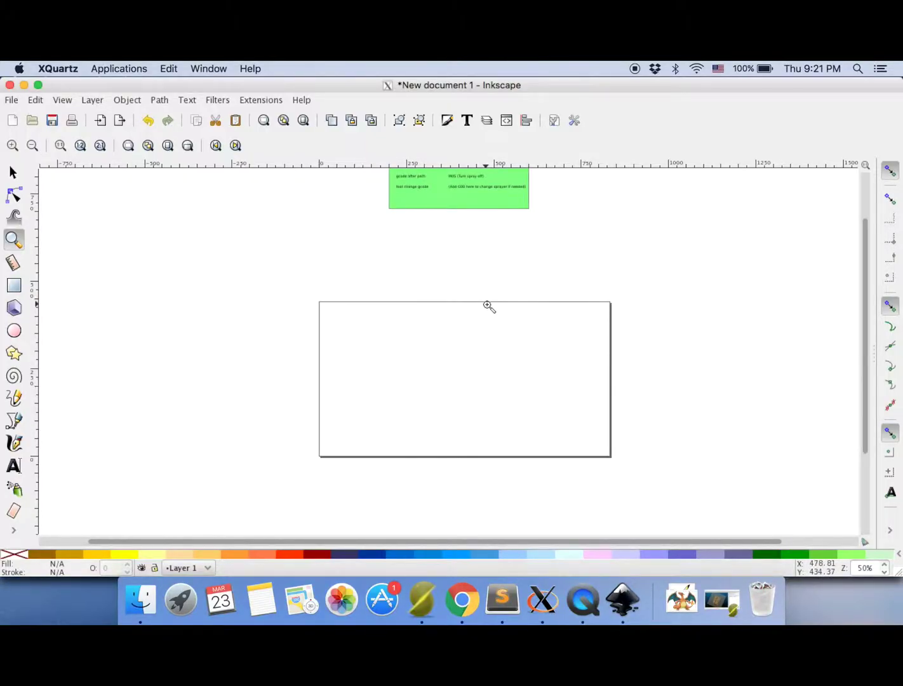
left_click(13, 172)
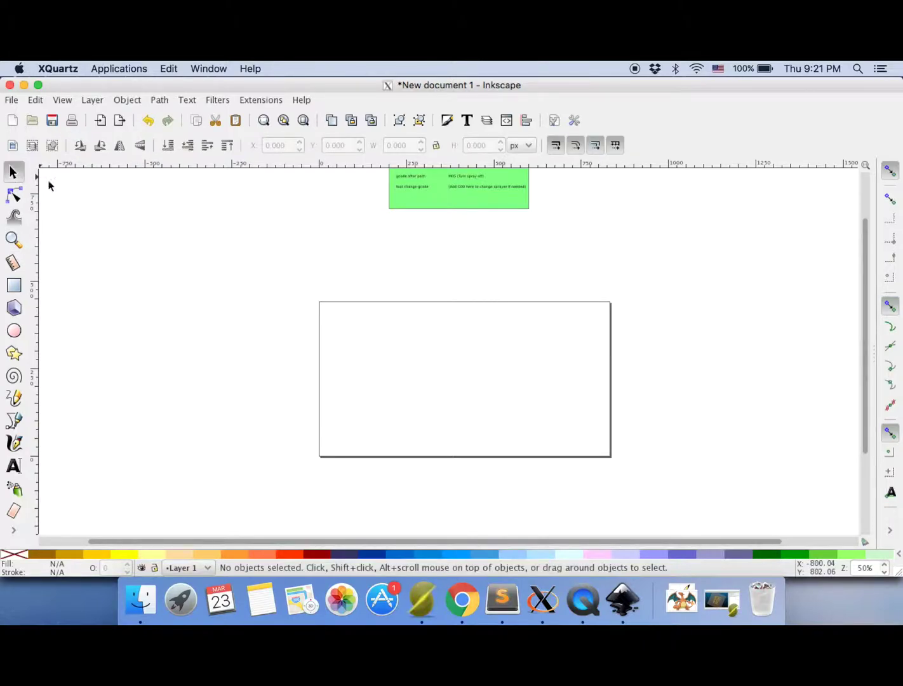
left_click_drag(429, 216, 429, 295)
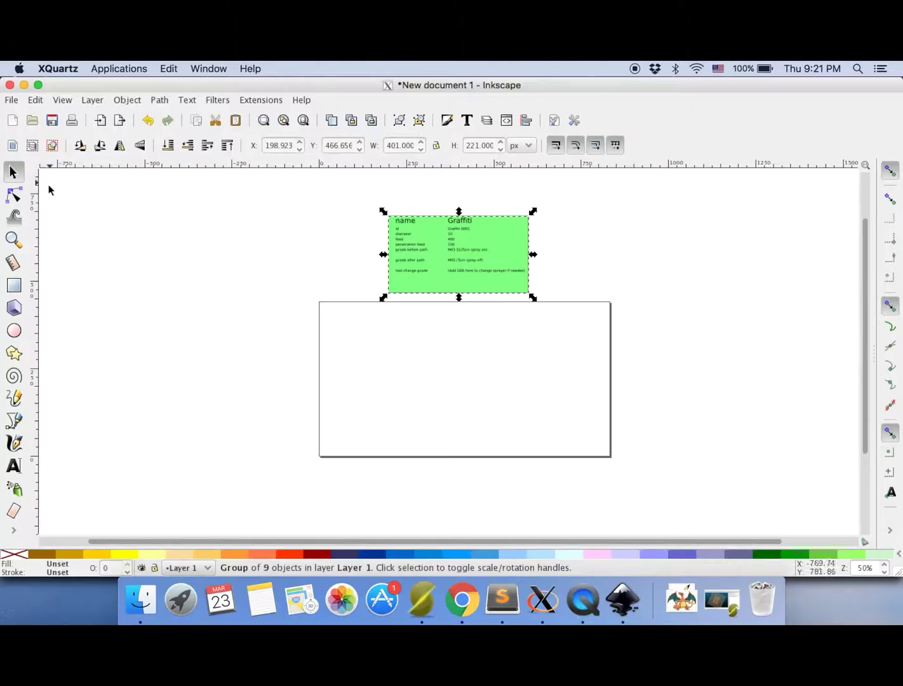
left_click(14, 239)
left_click(470, 249)
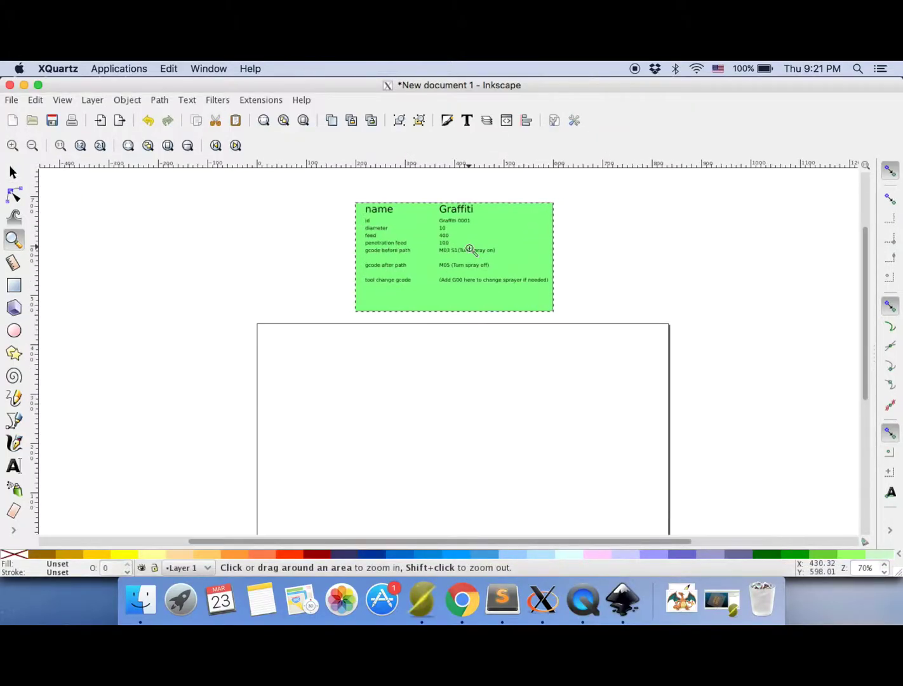
left_click(457, 239)
left_click(455, 240)
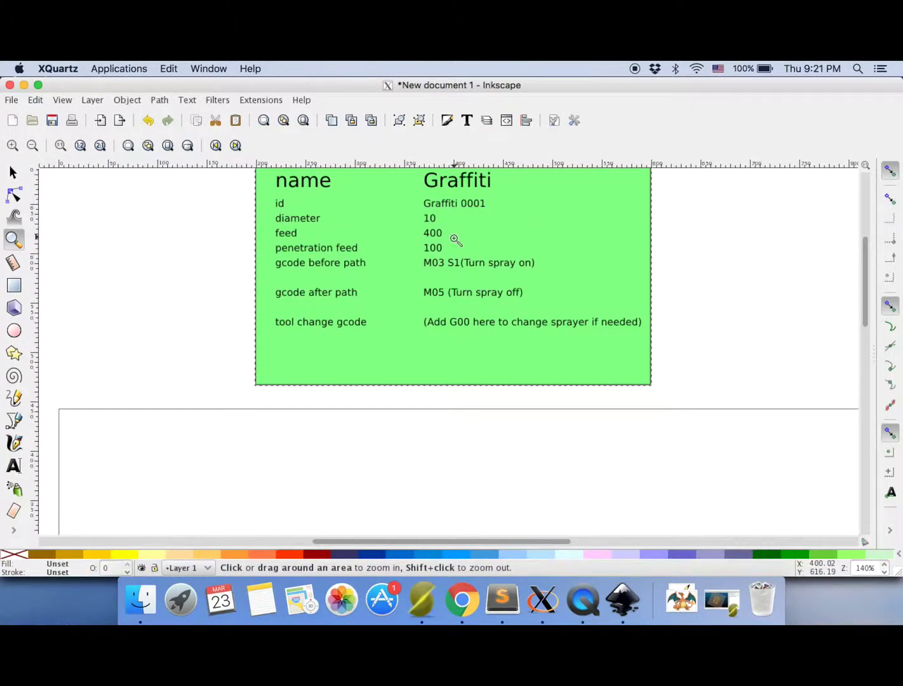
Change the tool diameter from 10 to 1 and edit the feed and penetration feed values.
left_click(14, 465)
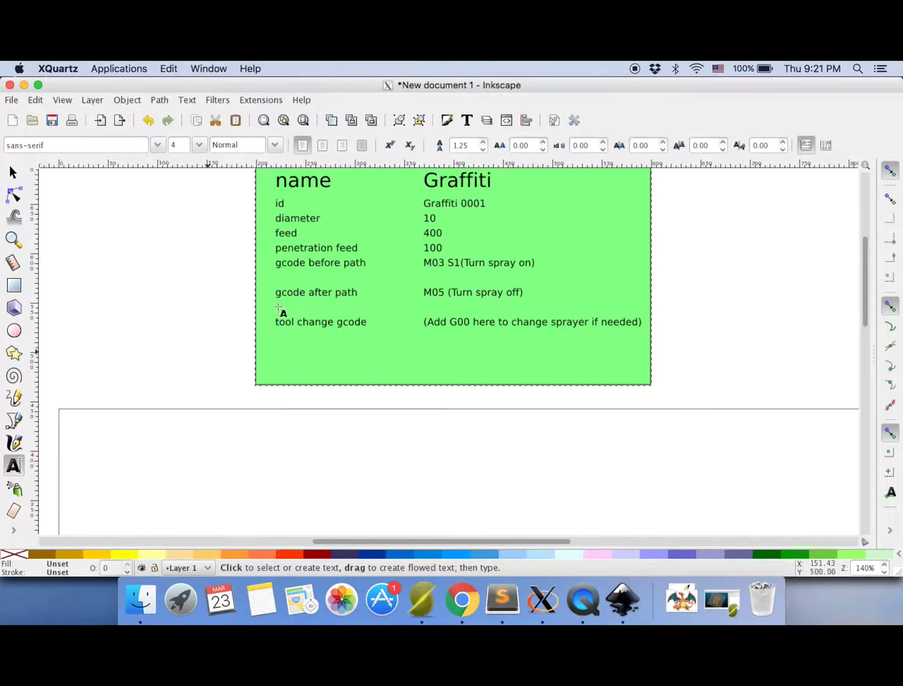
left_click(431, 218)
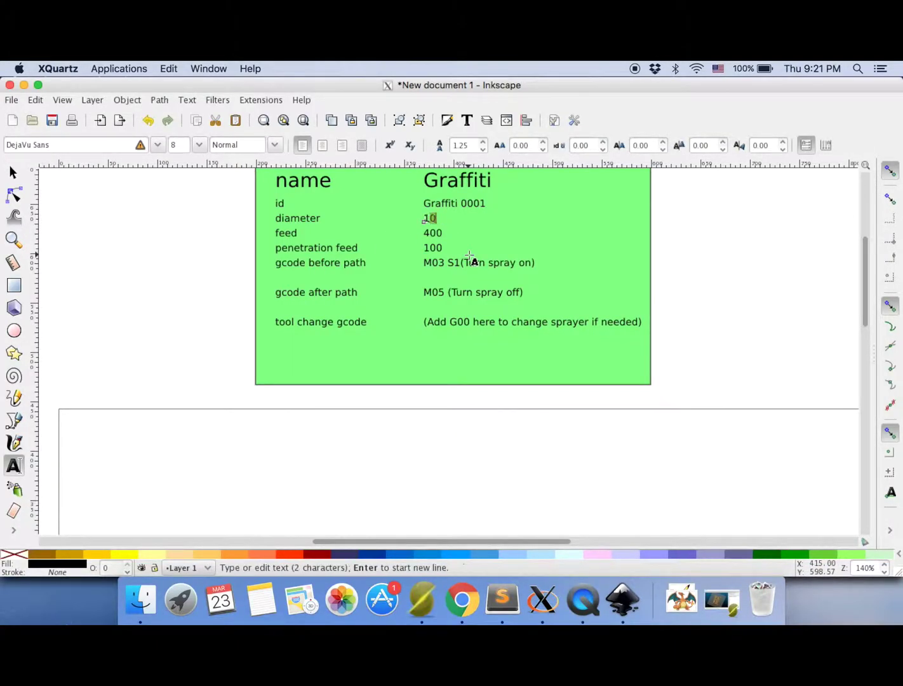
key("BackSpace")
left_click(432, 233)
key("BackSpace")
type("100")
left_click(436, 247)
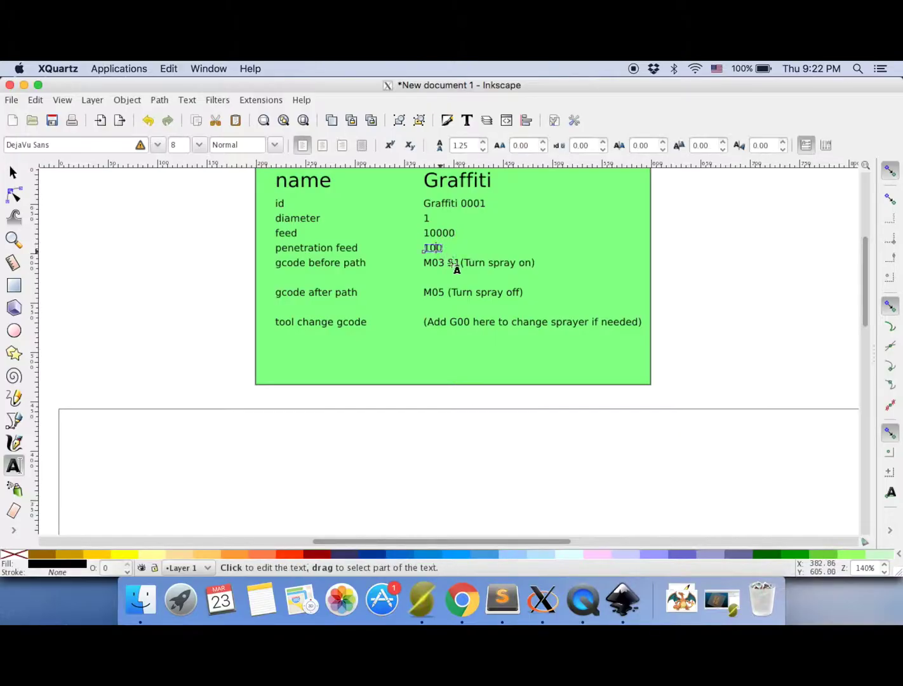
type("00")
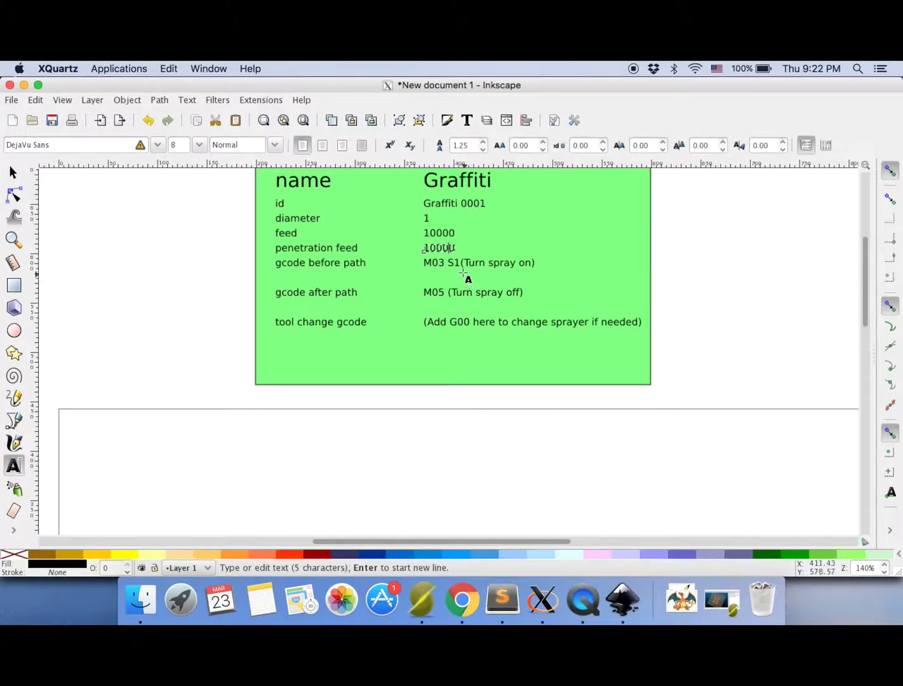
Set gcode before path to M03 S500 and gcode after path to M03 S000.
left_click_drag(454, 264, 538, 265)
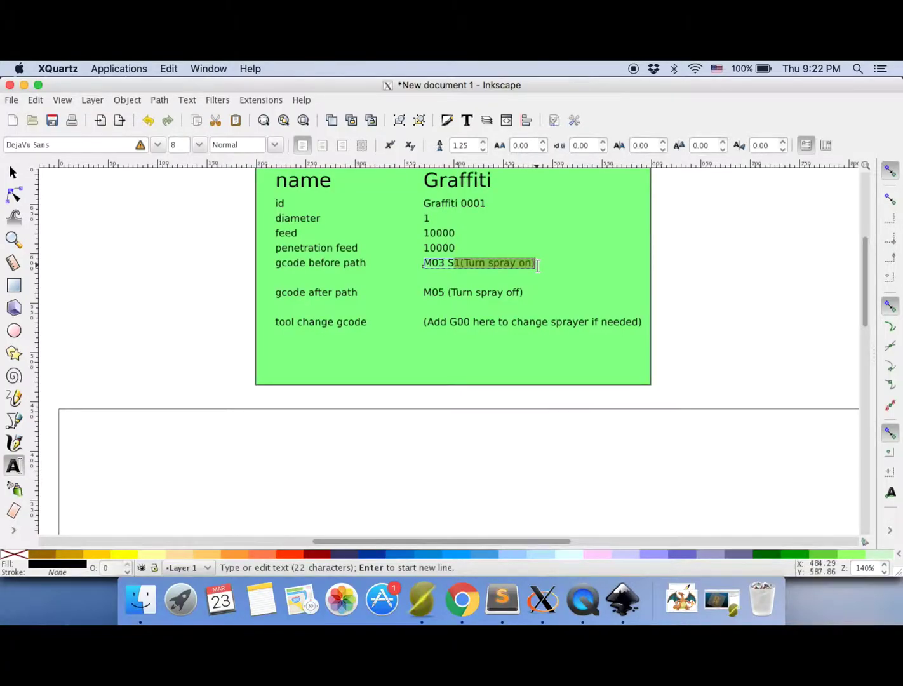
type("5")
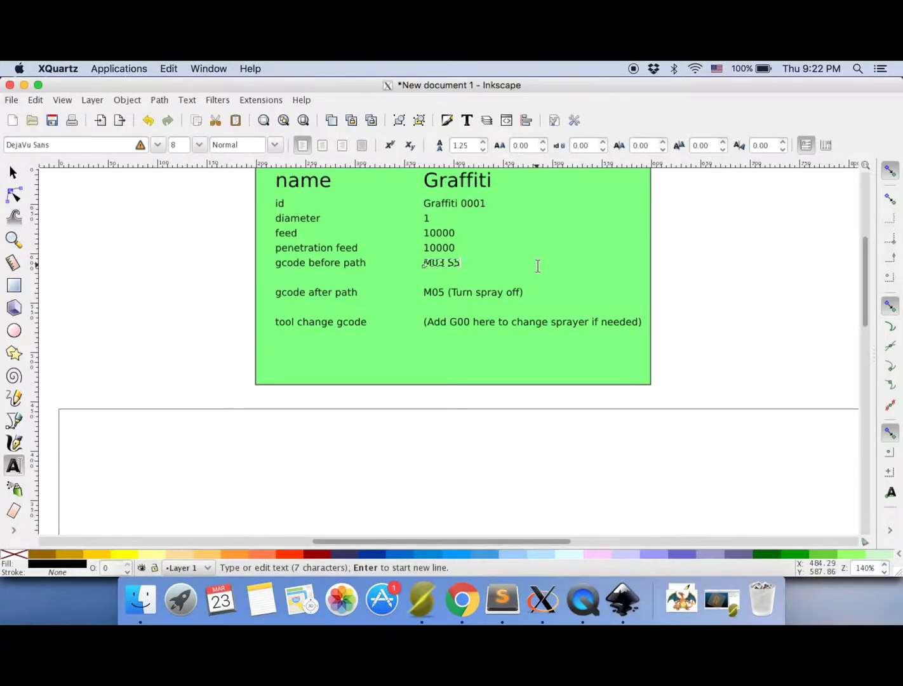
type("00")
left_click_drag(437, 293, 527, 296)
type("3 S")
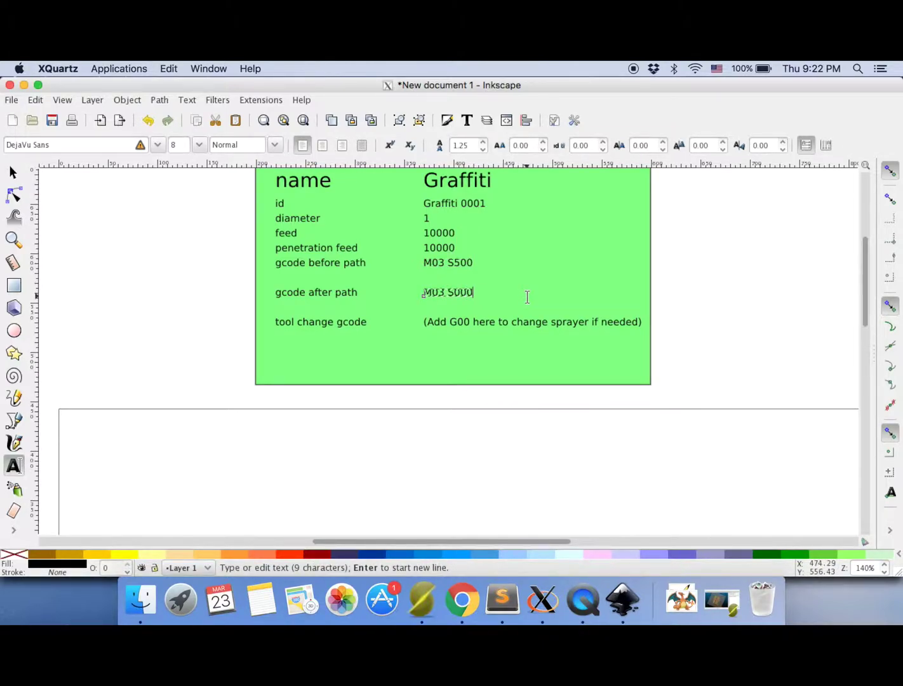
key("Escape")
left_click(480, 323)
key("Escape")
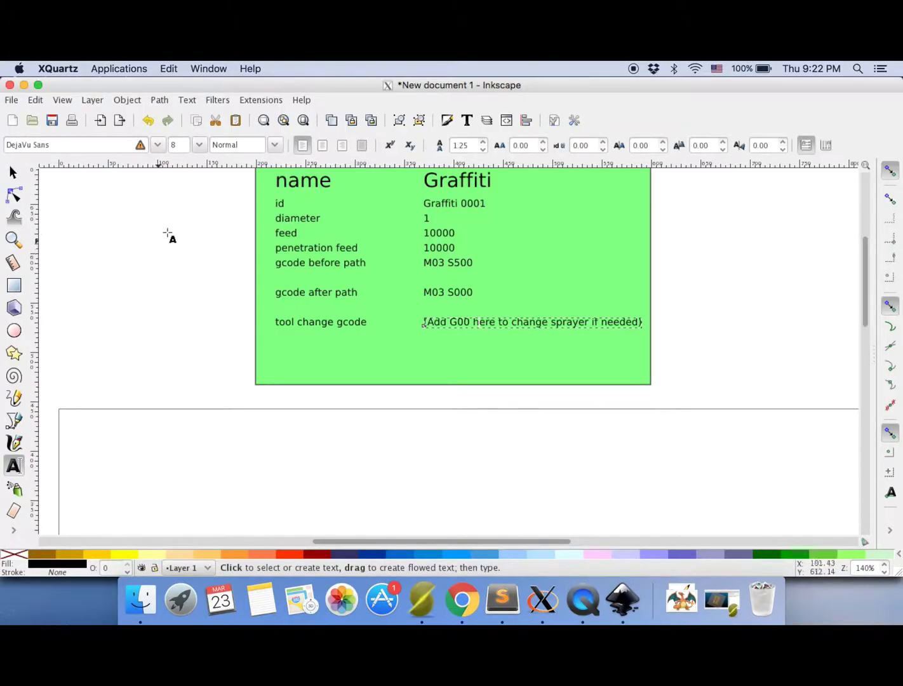
Zoom out and set Scale along Z axis to 0.2 in Path to Gcode.
left_click(14, 240)
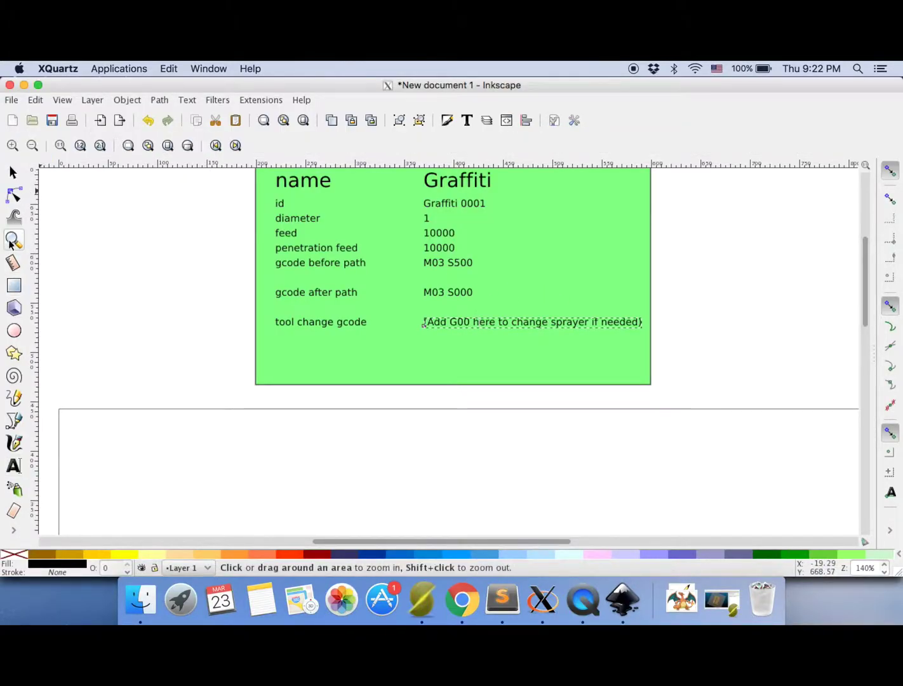
scroll(365, 430, "down", 4)
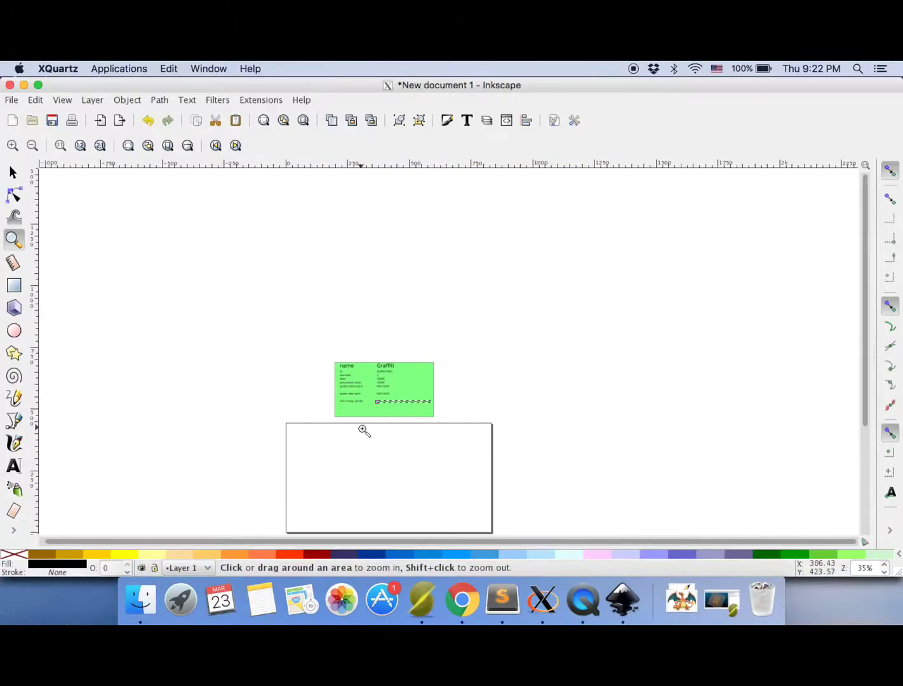
scroll(364, 430, "up", 3)
scroll(365, 431, "down", 5)
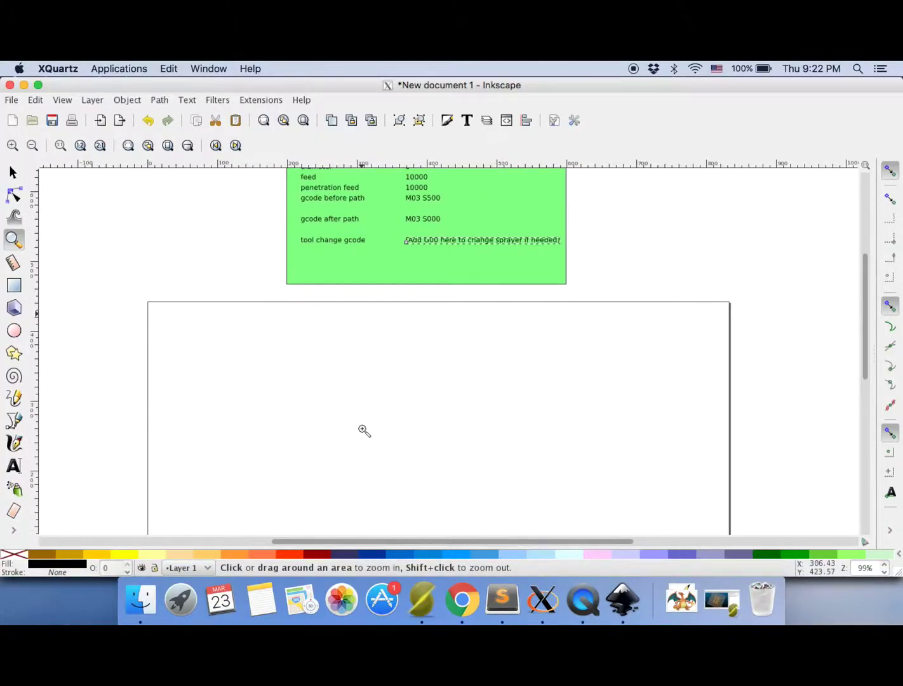
left_click(249, 101)
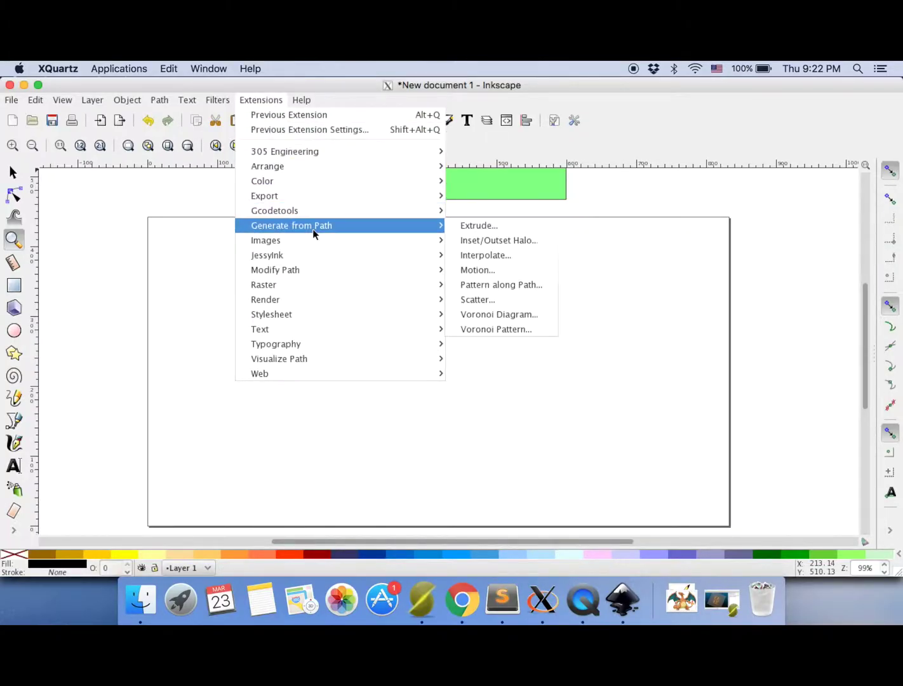
mouse_move(344, 217)
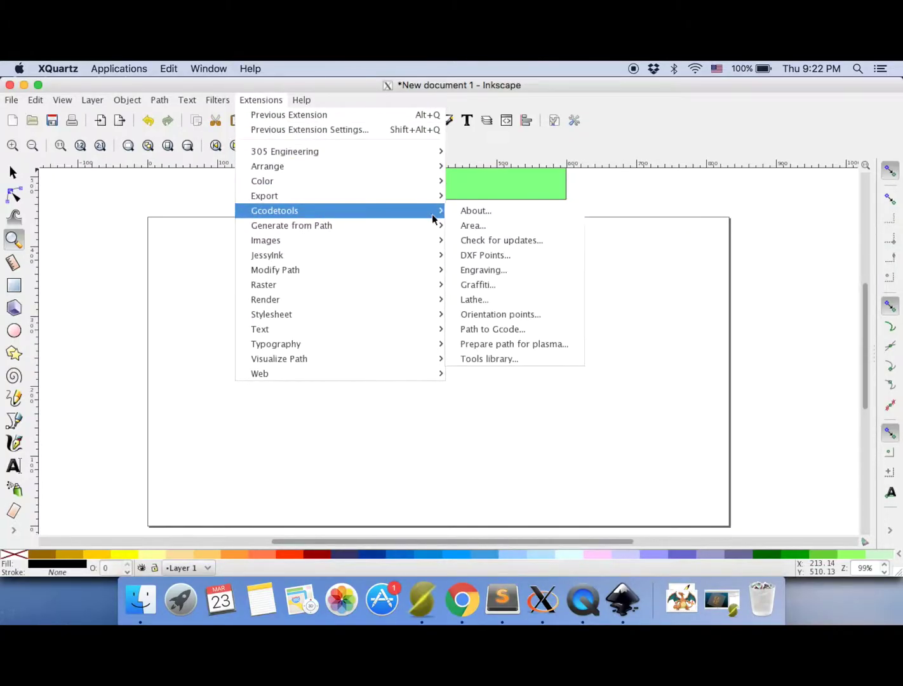
left_click(499, 329)
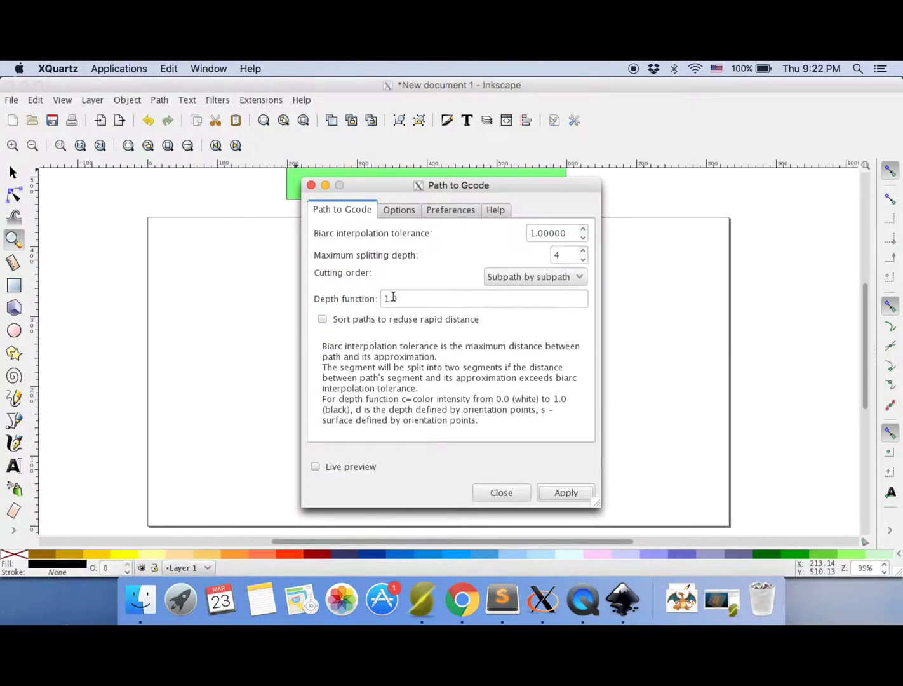
left_click(407, 217)
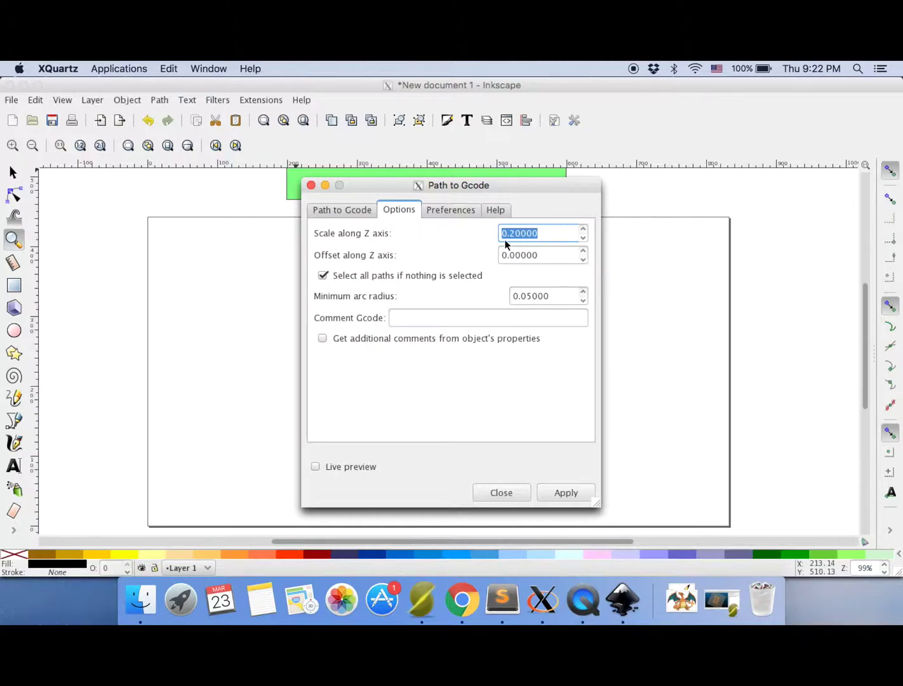
left_click_drag(555, 227, 489, 230)
type("0.2")
Show the Preferences with output file and directory, placing the caret in the directory path.
left_click(450, 211)
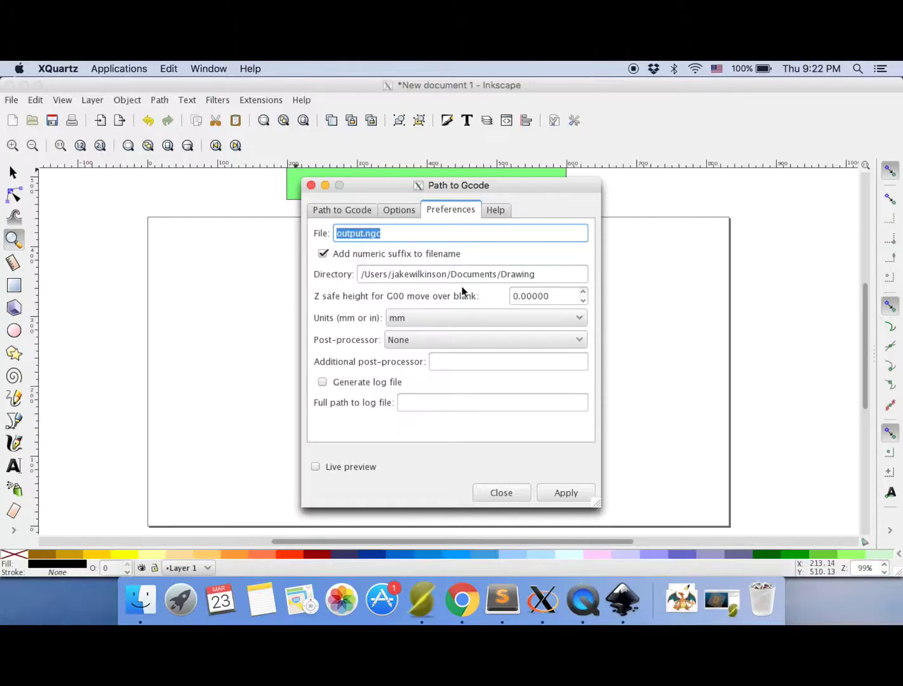
left_click_drag(393, 275, 448, 277)
left_click(438, 275)
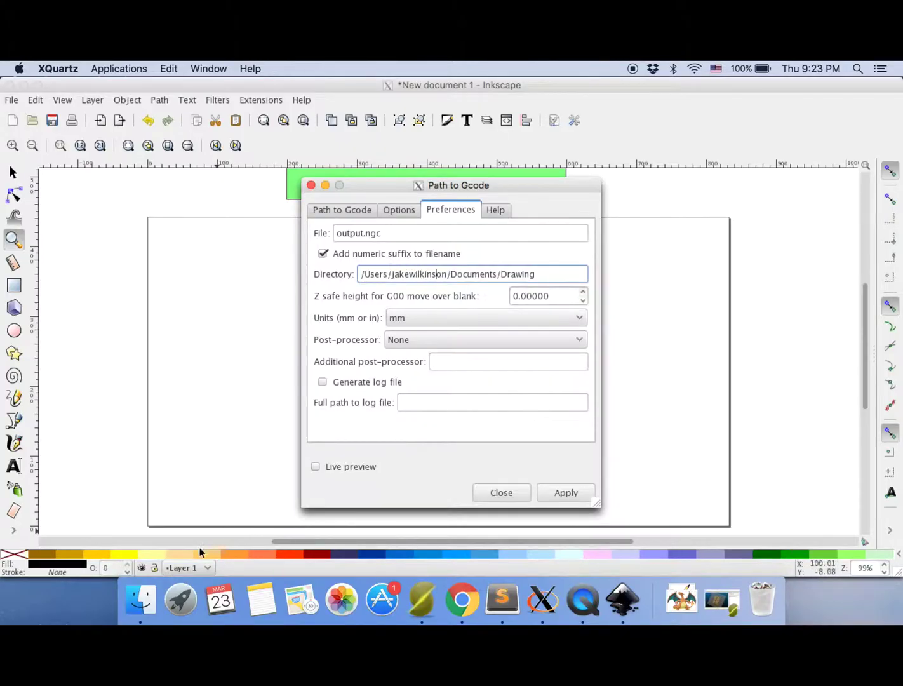
Copy the full path of the Documents/Drawing folder in Finder using Copy Path.
left_click(147, 597)
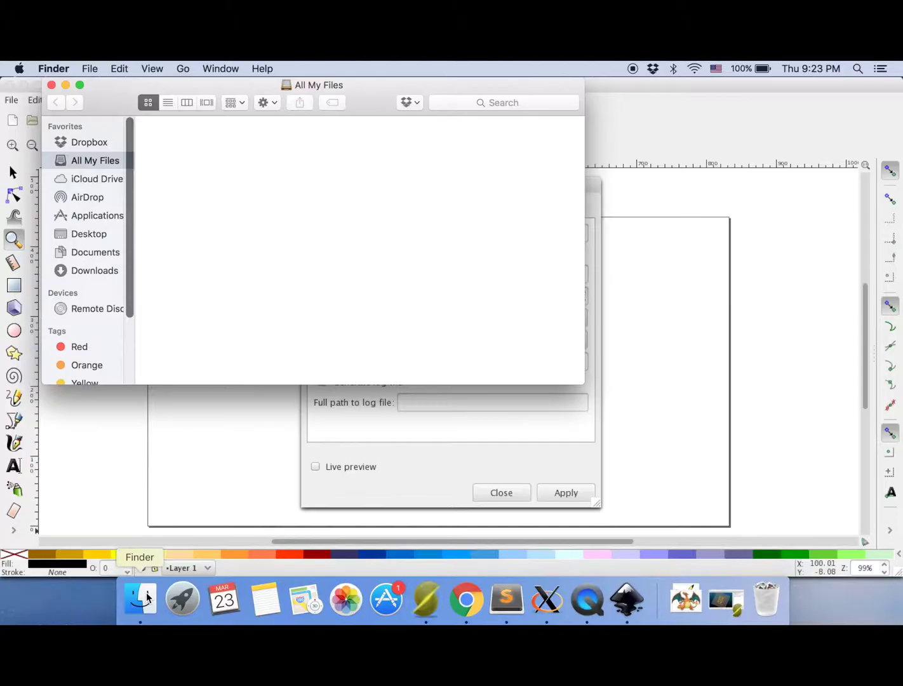
left_click(102, 253)
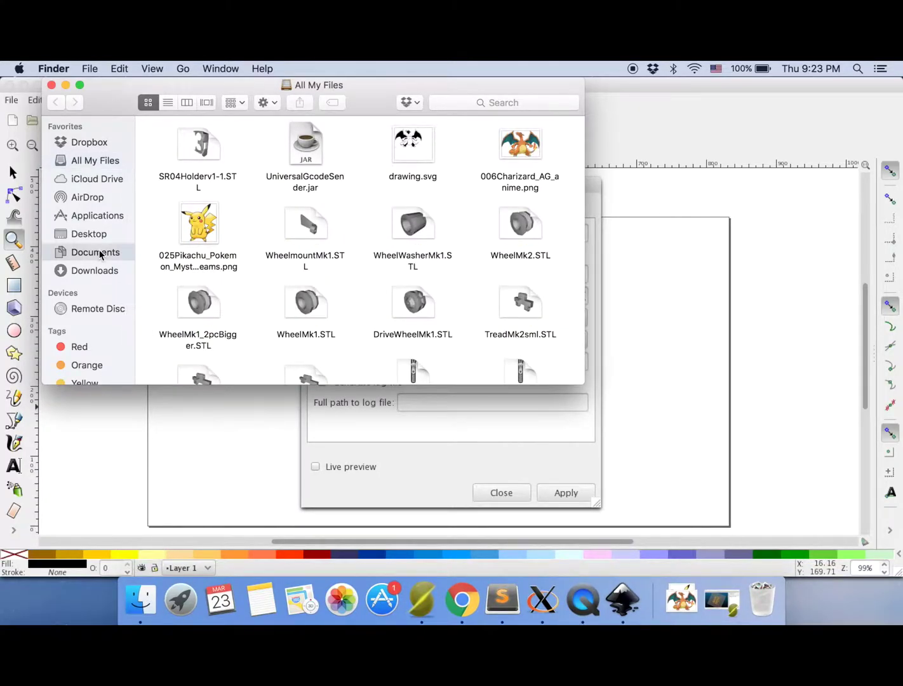
scroll(176, 212, "up", 1)
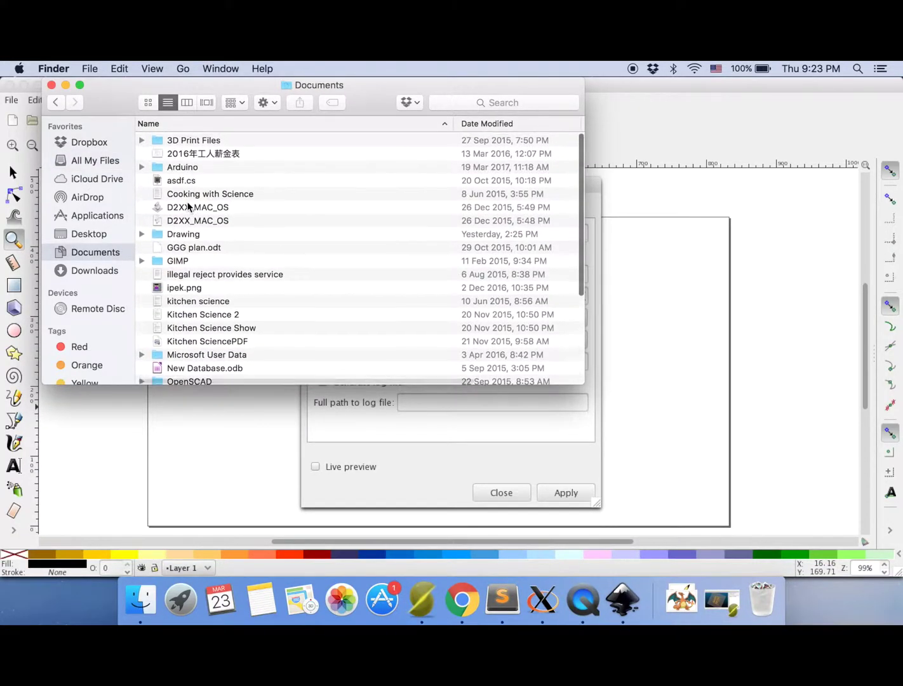
left_click(174, 247)
left_click(174, 235)
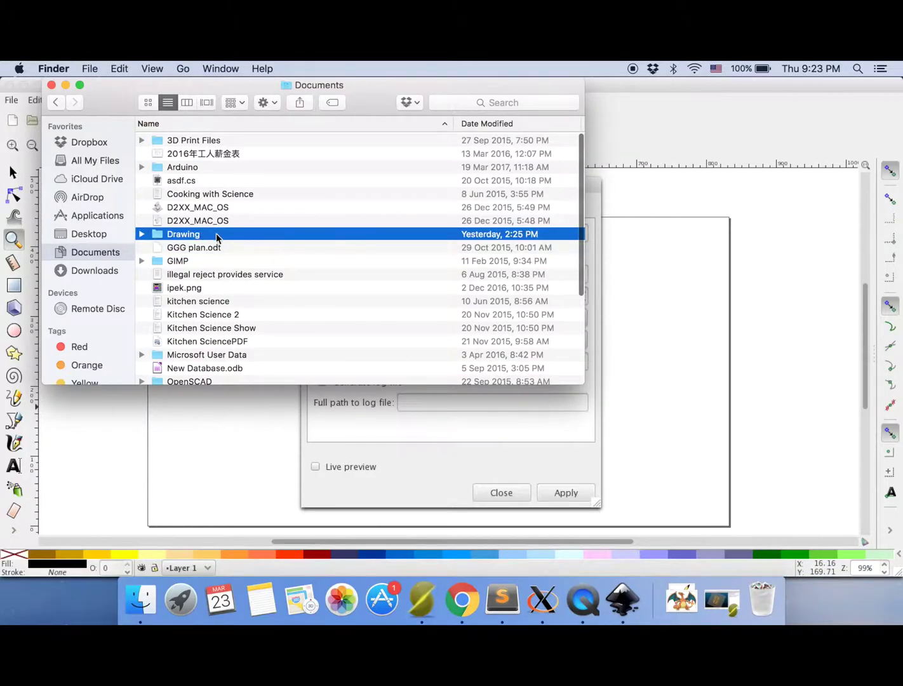
right_click(184, 236)
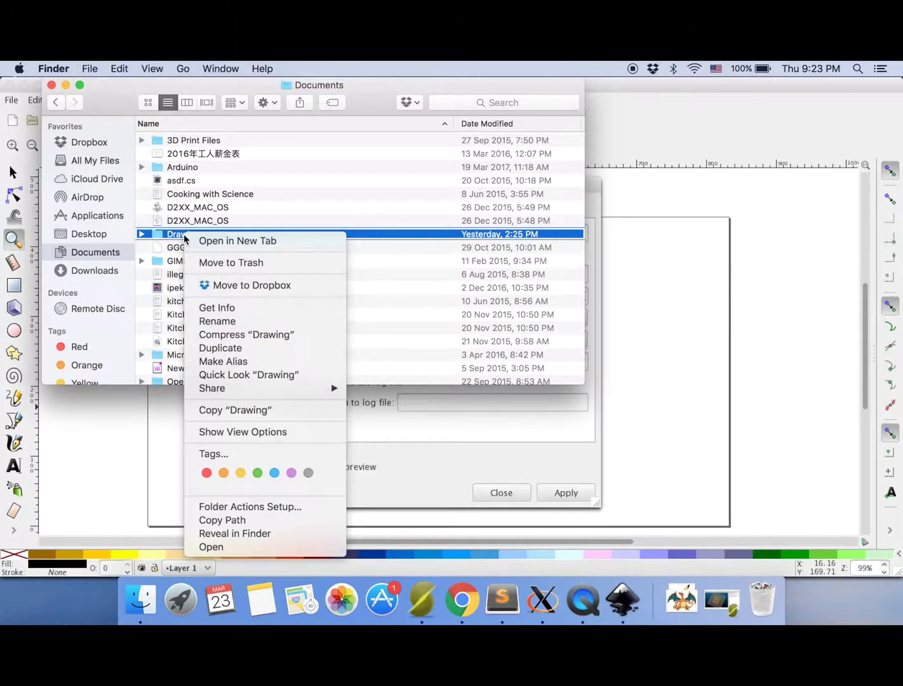
left_click(254, 521)
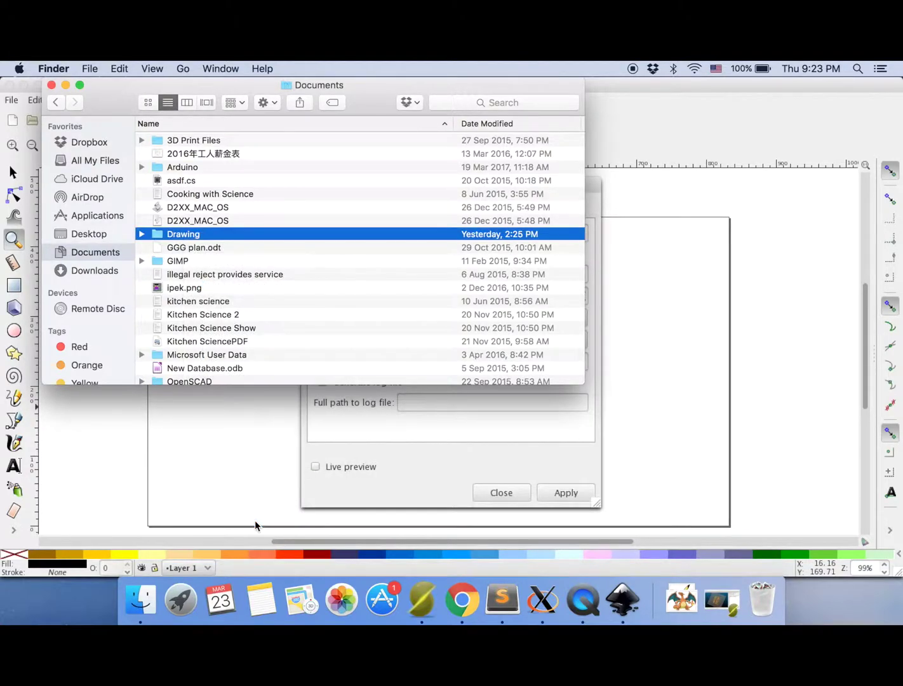
Paste the Drawing folder path into the Directory field and return to the main Path to Gcode settings.
left_click(389, 435)
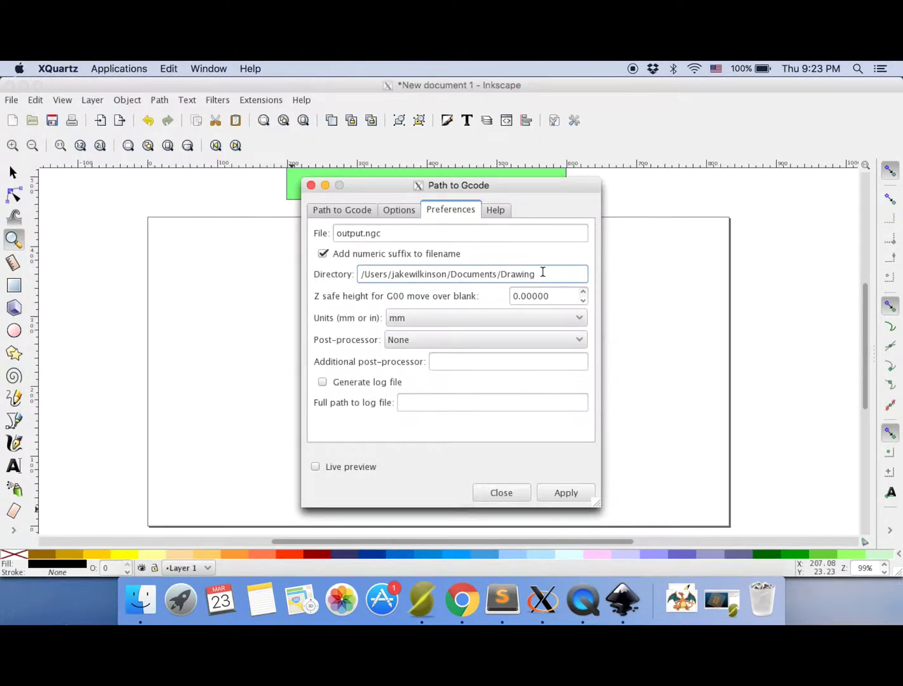
left_click_drag(541, 274, 323, 274)
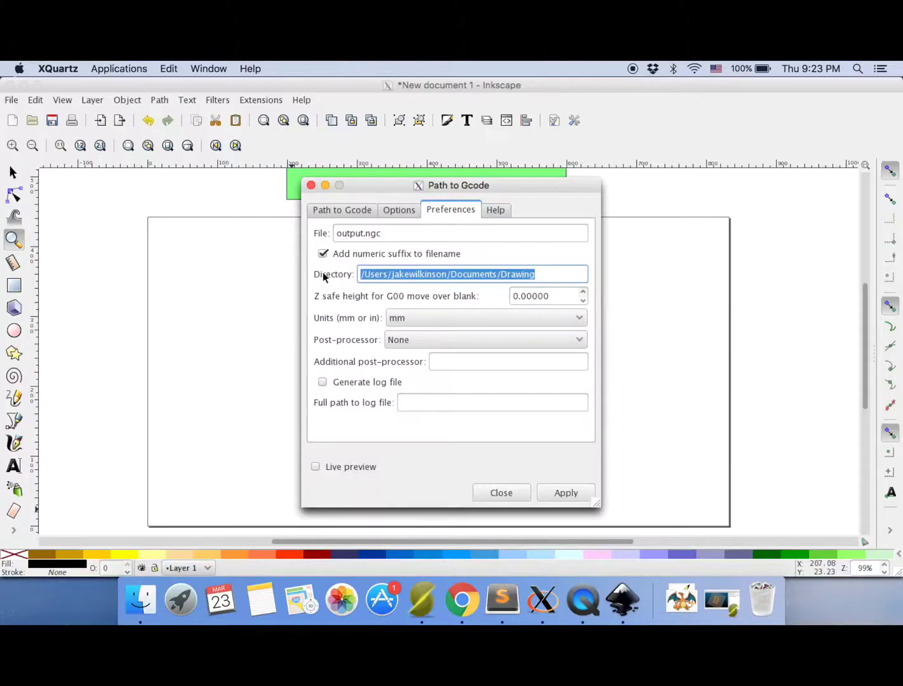
key("super+v")
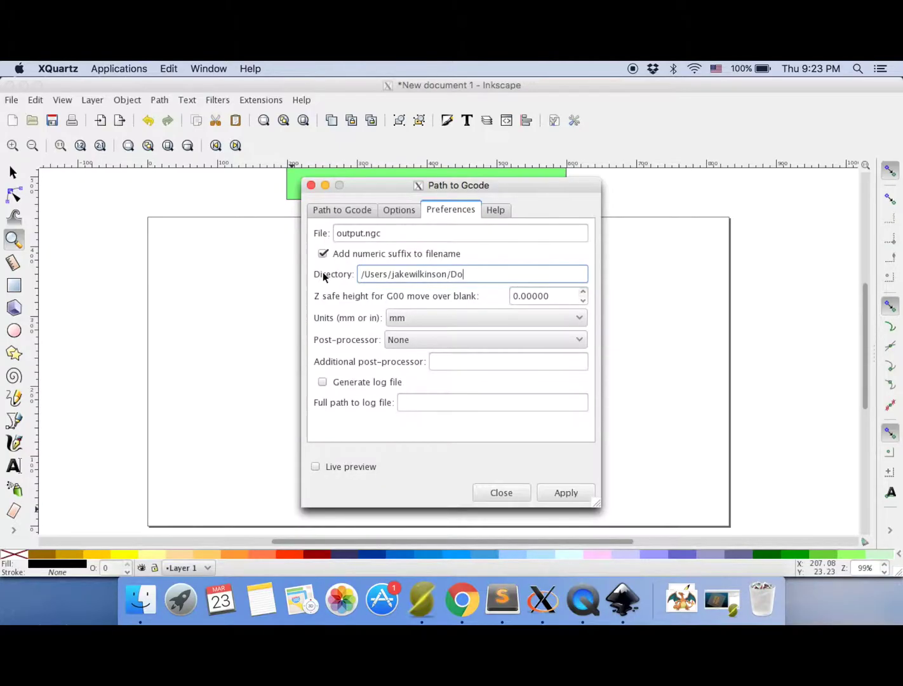
key("BackSpace")
key("BackSpace")
key("BackSpace")
key("BackSpace")
key("BackSpace")
key("super+v")
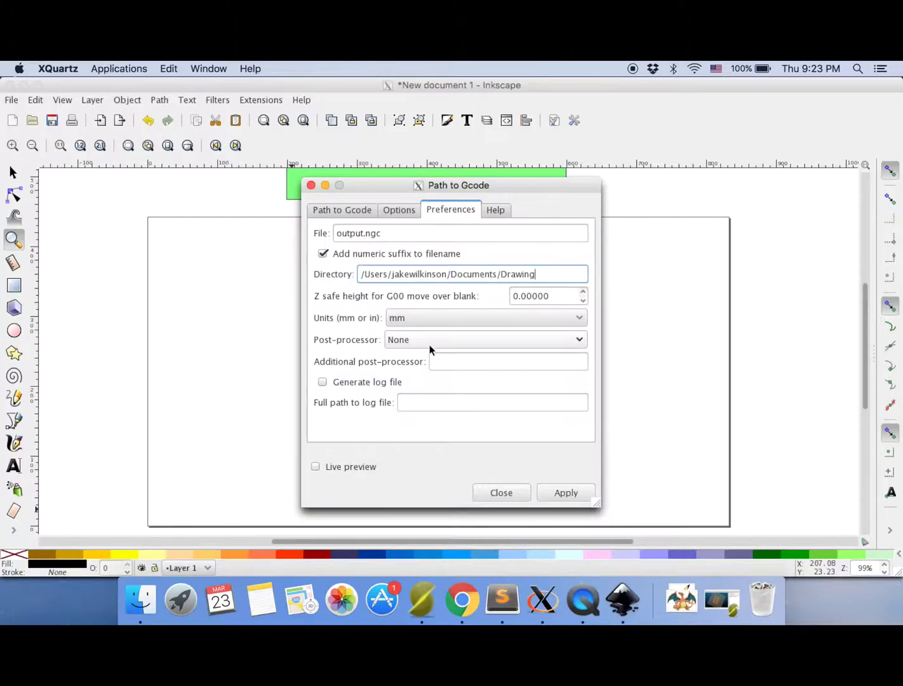
left_click(340, 210)
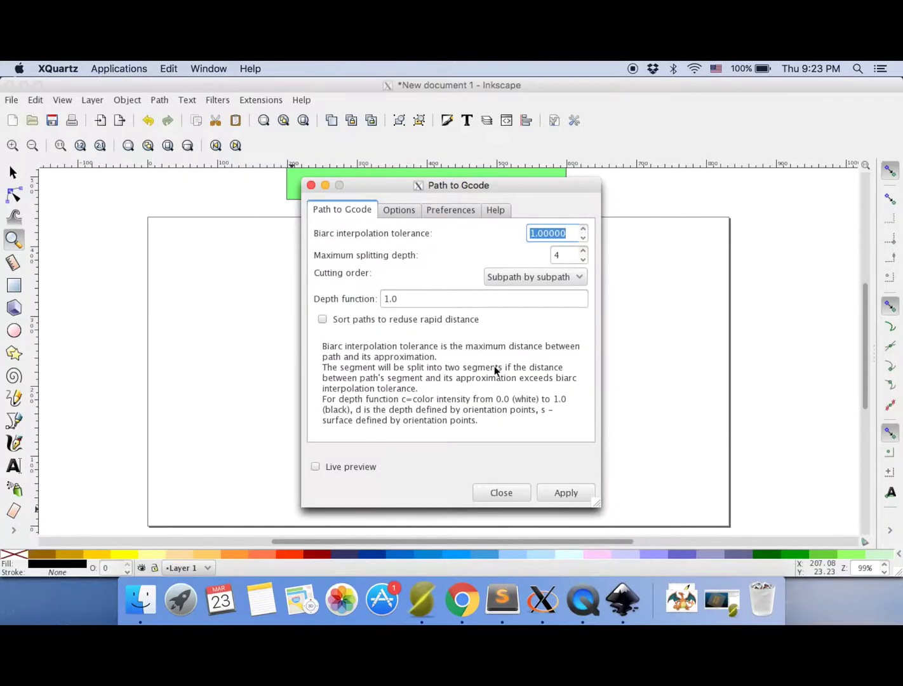
Freehand-draw a curved stroke and the handwritten word "testing" with its crossbar and i-dot.
left_click(493, 492)
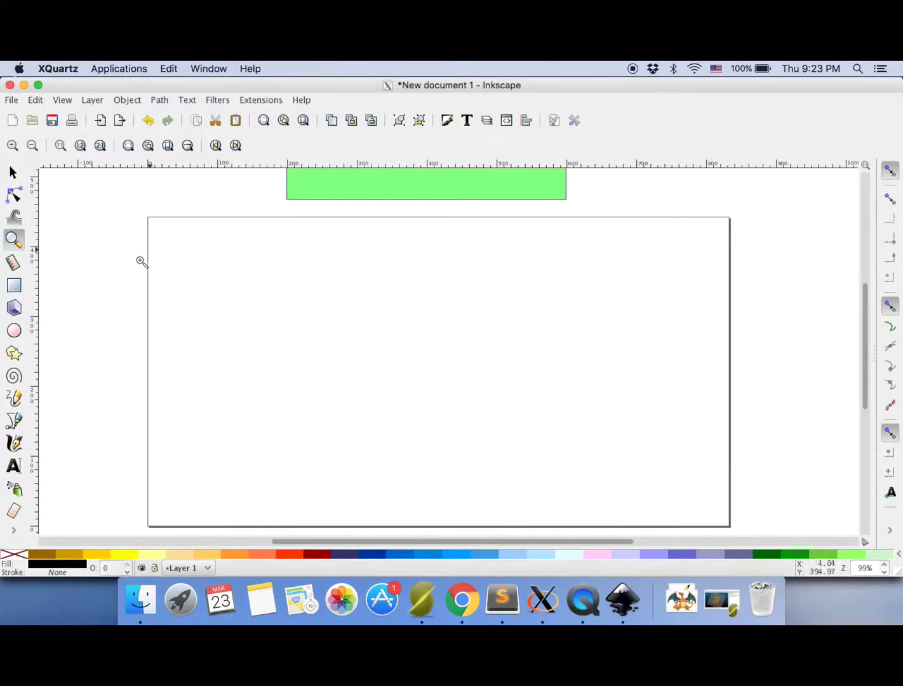
left_click(14, 397)
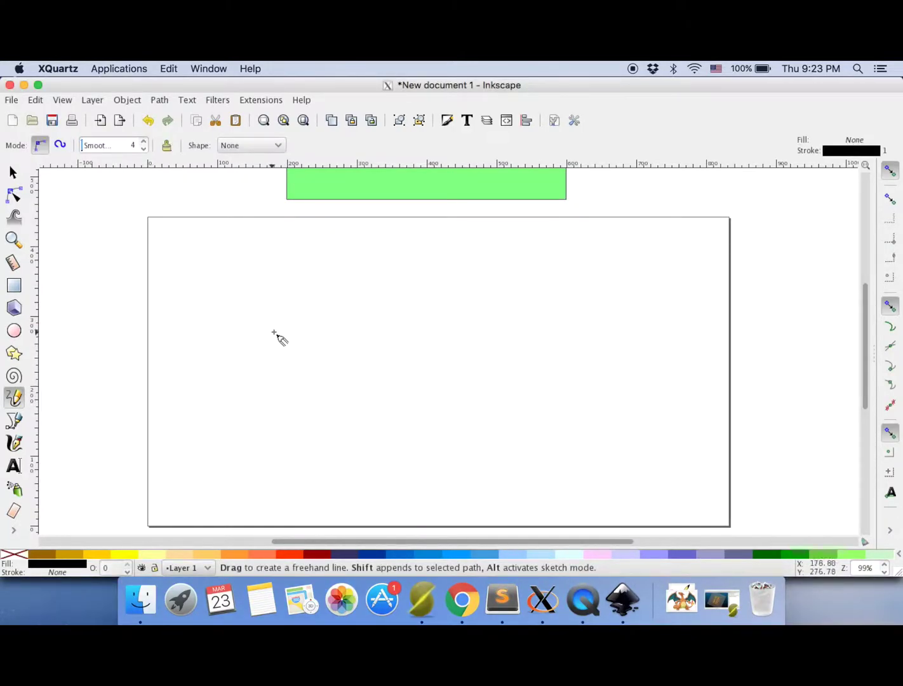
mouse_move(273, 332)
left_mouse_down()
mouse_move(295, 397)
mouse_move(348, 326)
mouse_move(355, 372)
mouse_move(394, 370)
mouse_move(388, 321)
mouse_move(428, 318)
mouse_move(438, 385)
mouse_move(492, 309)
mouse_move(495, 373)
mouse_move(536, 404)
mouse_move(342, 445)
left_mouse_up()
mouse_move(300, 252)
left_mouse_down()
mouse_move(297, 284)
mouse_move(354, 260)
mouse_move(341, 262)
mouse_move(346, 274)
mouse_move(392, 260)
mouse_move(398, 284)
mouse_move(439, 244)
mouse_move(423, 269)
mouse_move(447, 275)
mouse_move(462, 262)
mouse_move(455, 281)
mouse_move(540, 267)
mouse_move(518, 277)
mouse_move(539, 270)
mouse_move(539, 307)
mouse_move(505, 328)
mouse_move(519, 308)
left_mouse_up()
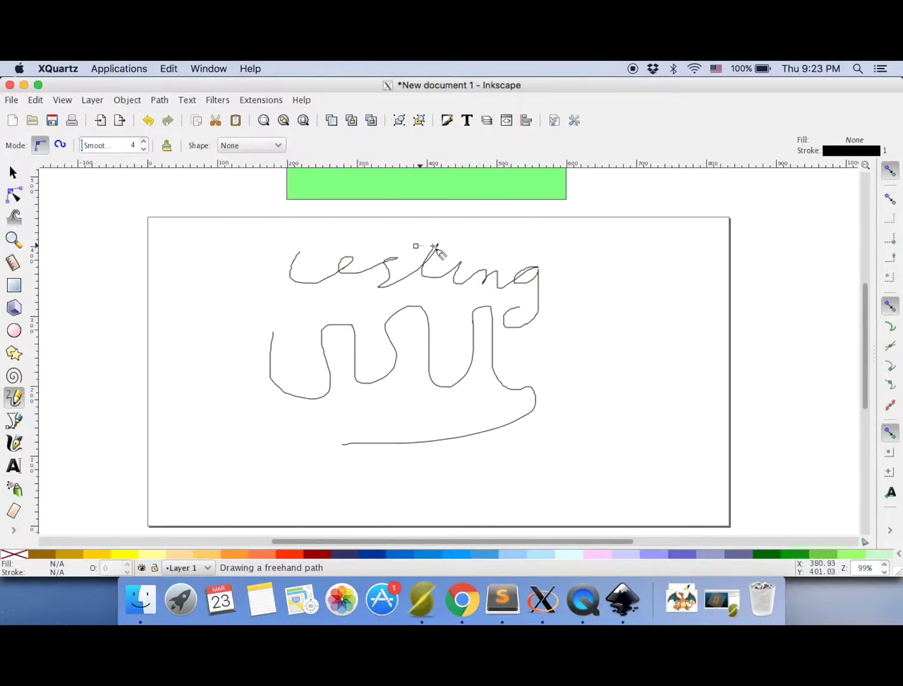
left_click_drag(416, 246, 455, 251)
left_click_drag(280, 254, 315, 258)
left_click_drag(464, 249, 468, 251)
Select all five drawn paths and shift them down and left.
left_click(13, 173)
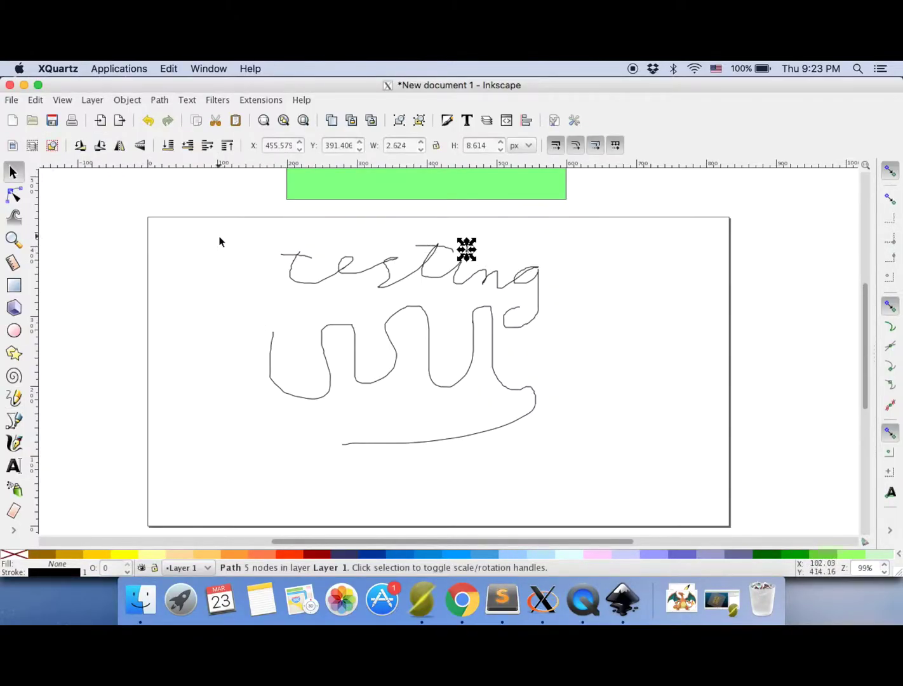
mouse_move(216, 234)
left_mouse_down()
mouse_move(443, 383)
mouse_move(600, 470)
left_mouse_up()
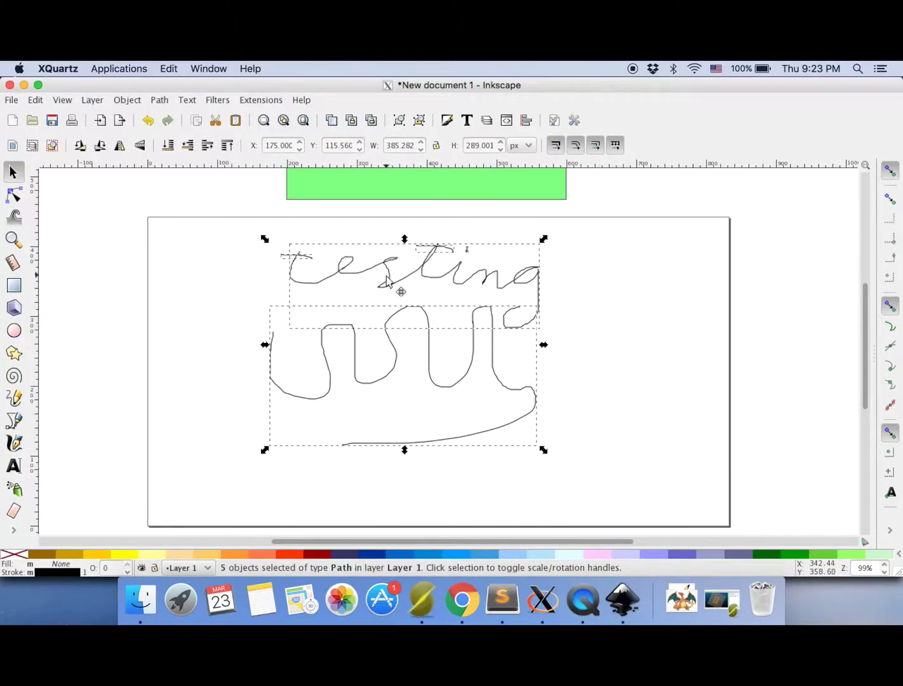
left_click_drag(397, 284, 362, 326)
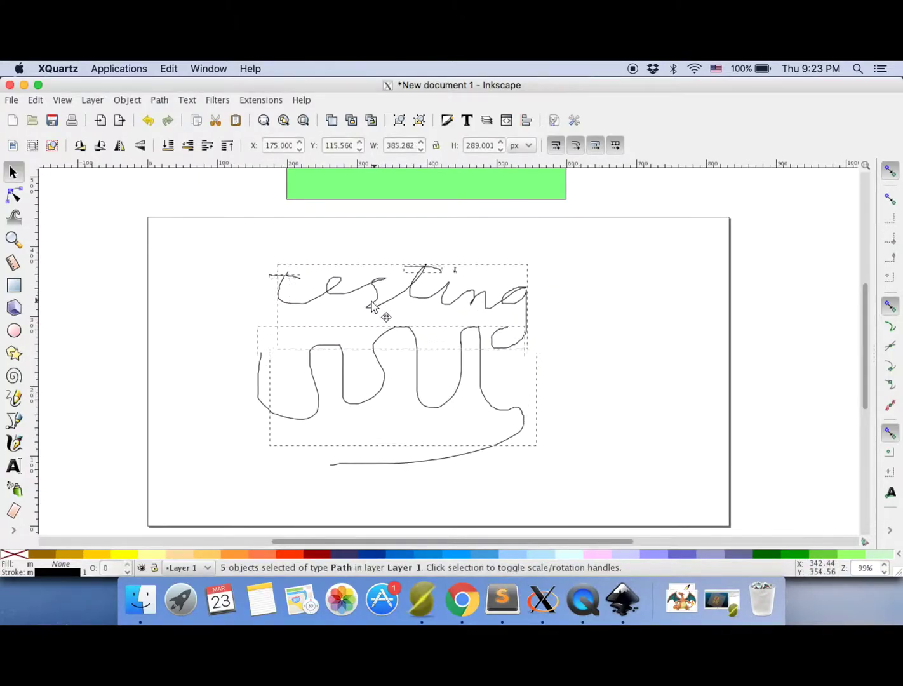
Run Path to Gcode on the drawing, accepting the default orientation points notice.
left_click(260, 100)
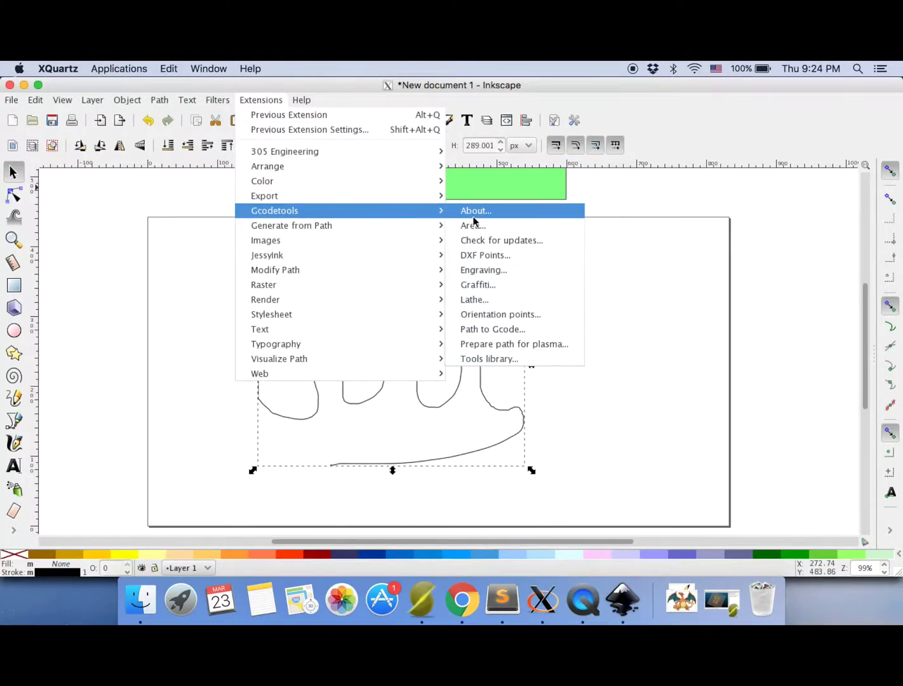
left_click(494, 329)
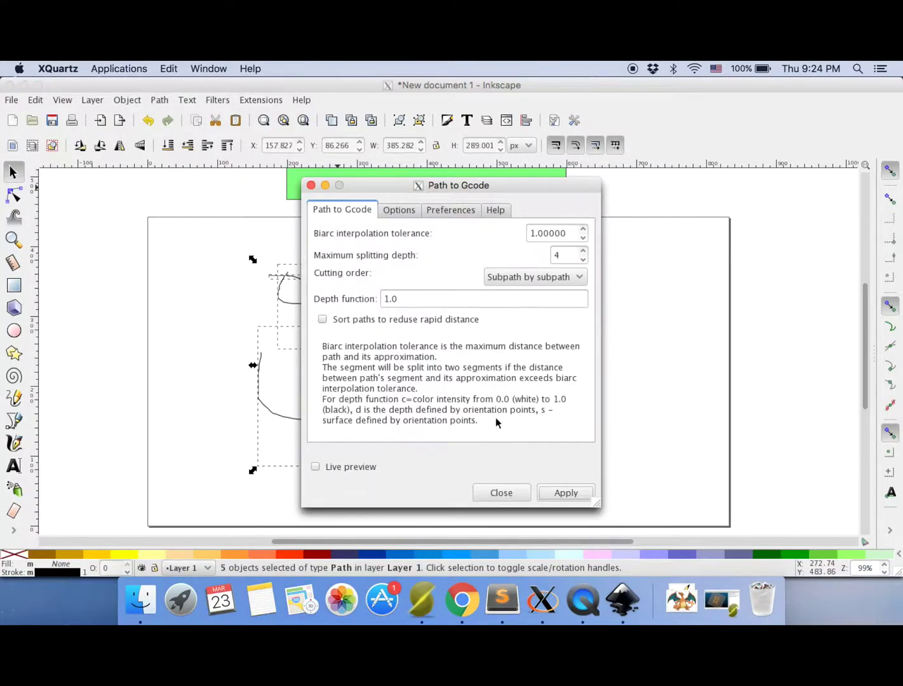
left_click(563, 496)
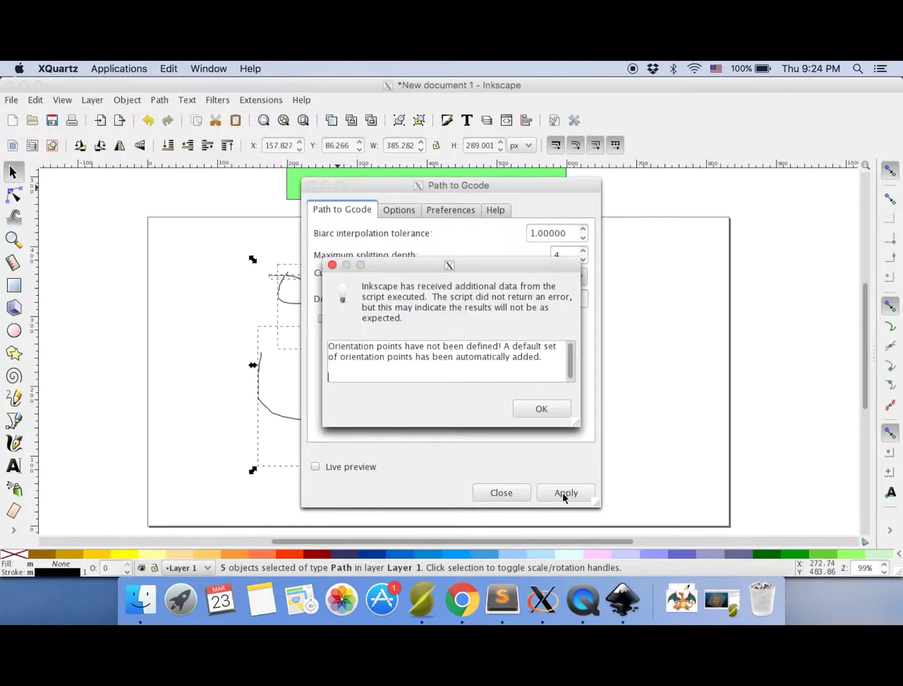
left_click(542, 410)
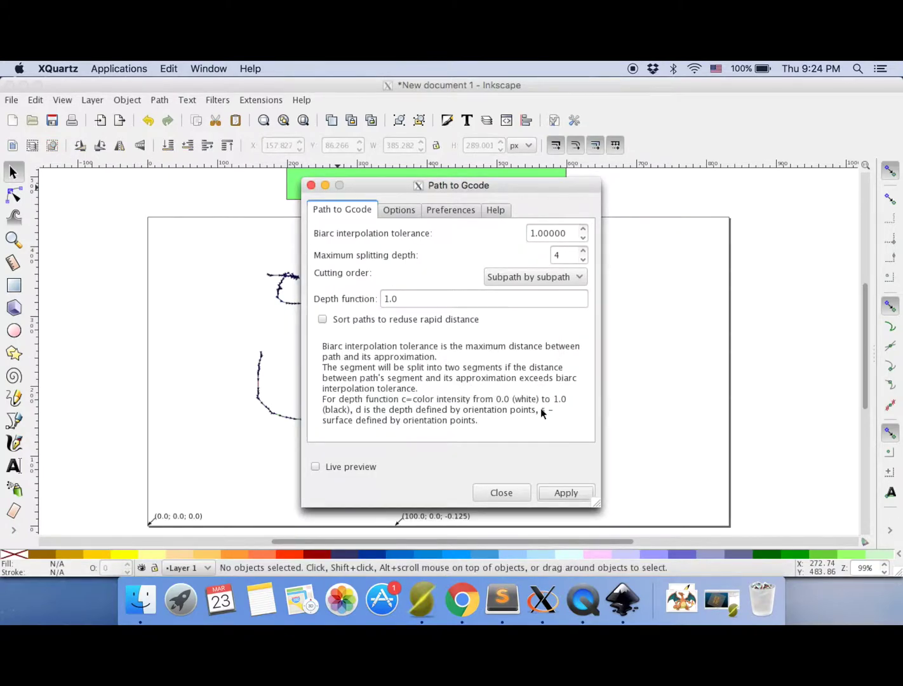
left_click(502, 493)
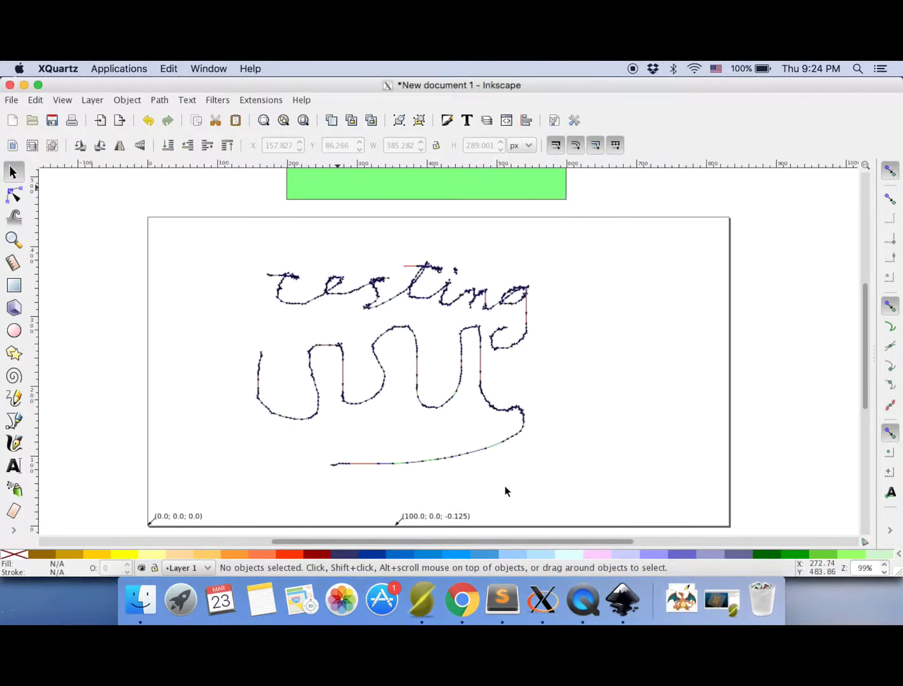
Delete the generated toolpath preview group from the canvas.
left_click(464, 379)
left_click_drag(464, 379, 451, 379)
key("Delete")
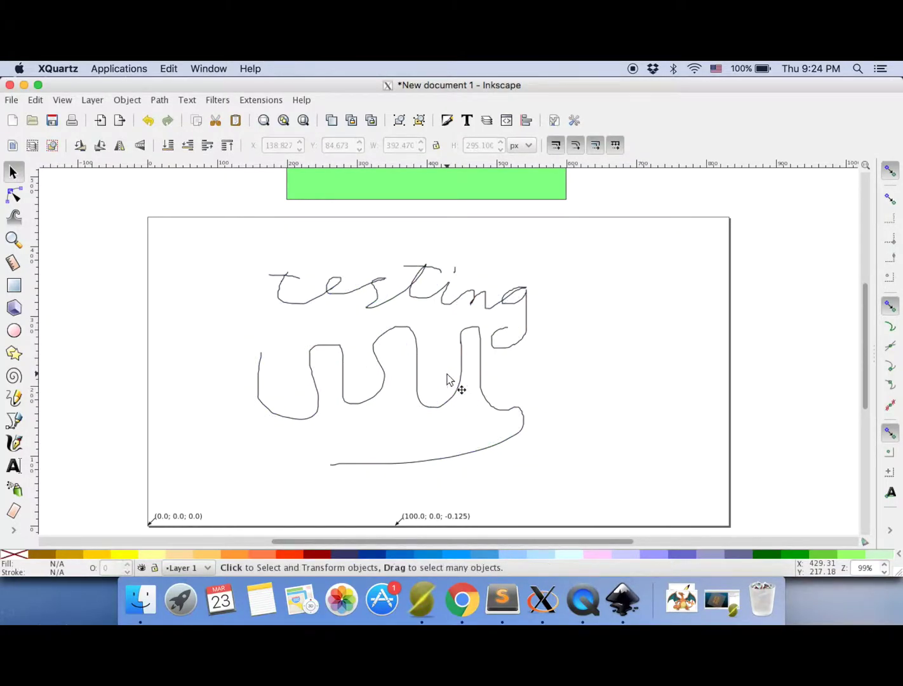
Check Documents/Drawing for output_0056.ngc, minimize Finder and Inkscape, and launch UniversalGcodeSender.jar.
left_click(141, 599)
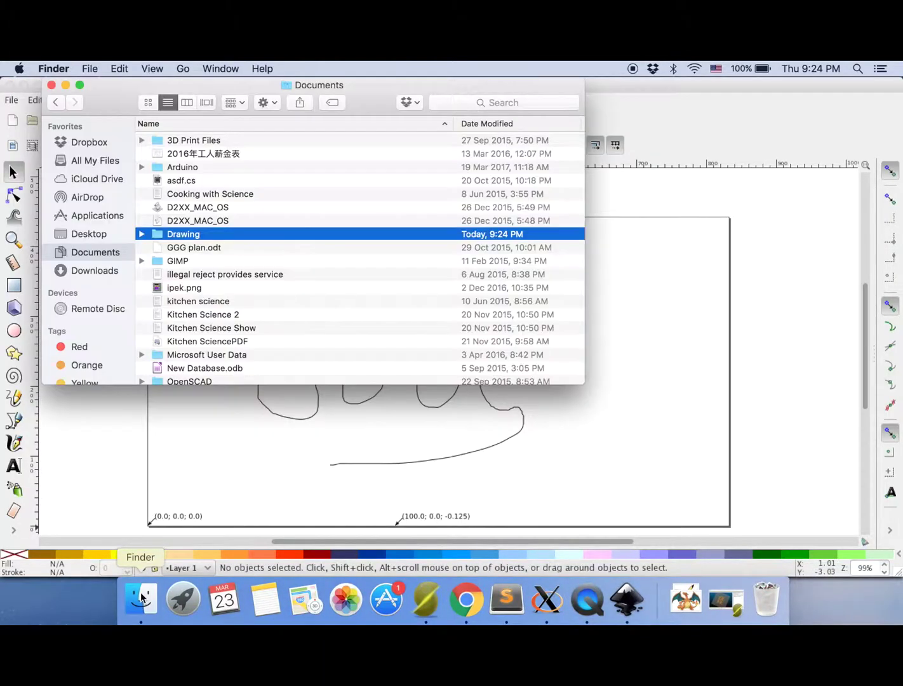
double_click(184, 233)
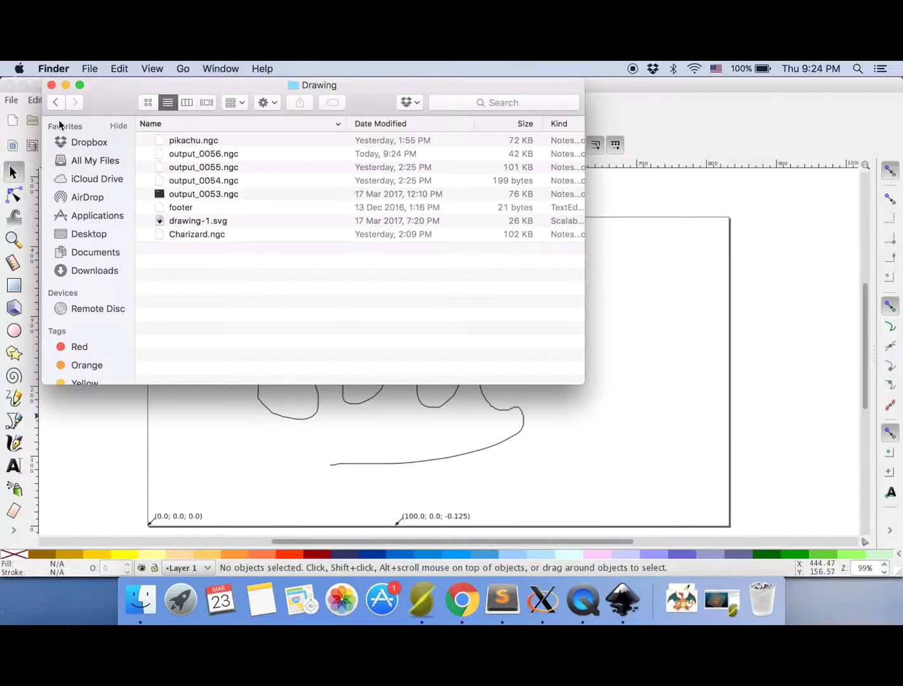
left_click(66, 85)
left_click(26, 86)
double_click(61, 126)
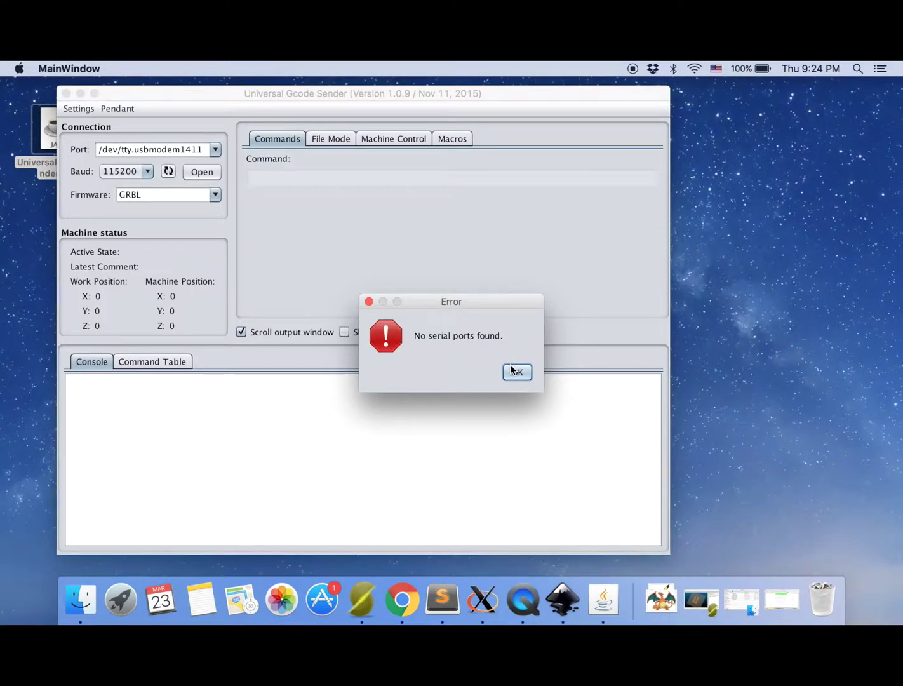
Dismiss the serial port error and browse in File Mode to output_0056.ngc in the Drawing folder.
left_click(517, 372)
left_click(343, 138)
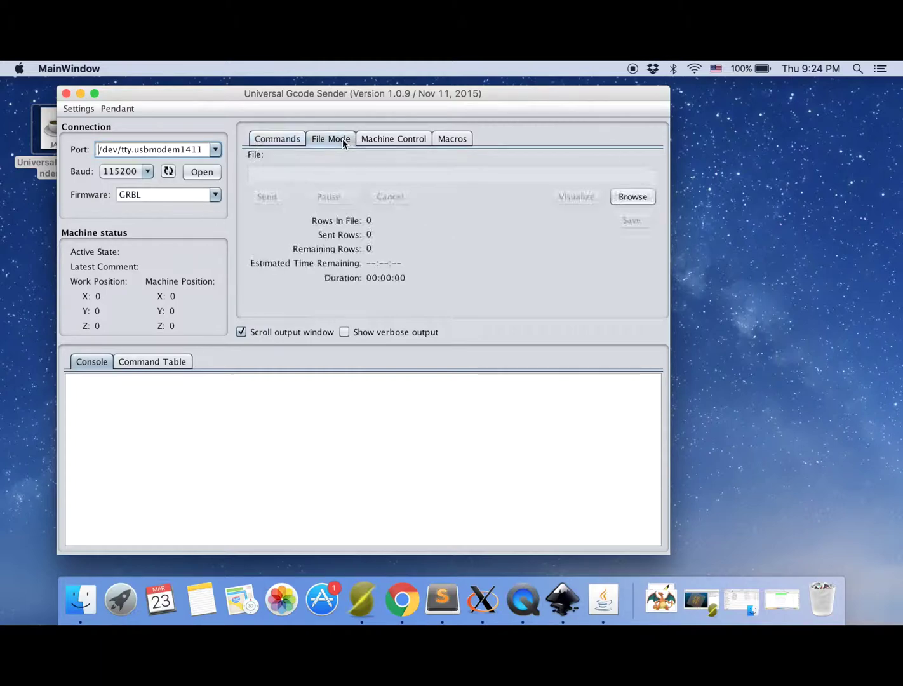
left_click(616, 199)
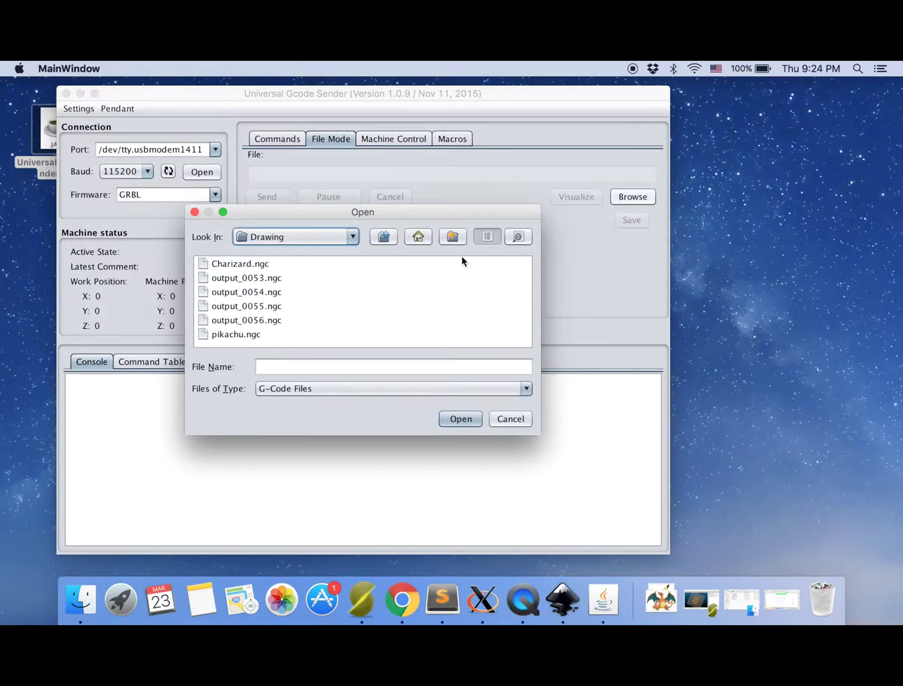
left_click(269, 323)
double_click(269, 321)
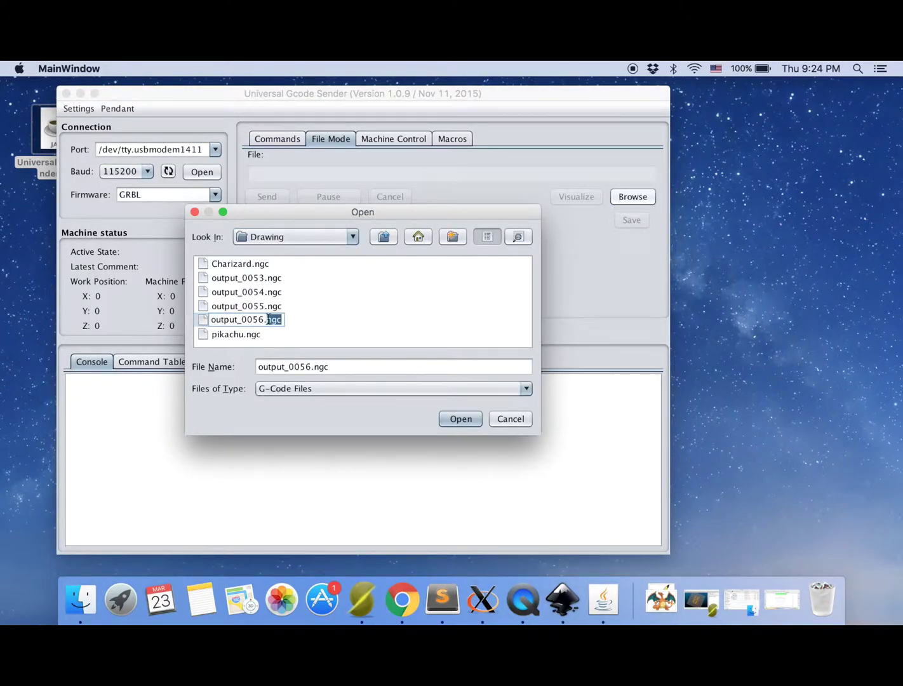
left_click(232, 320)
left_click(232, 293)
Load output_0056.ngc and preview its toolpath rotated to an angled view.
double_click(227, 322)
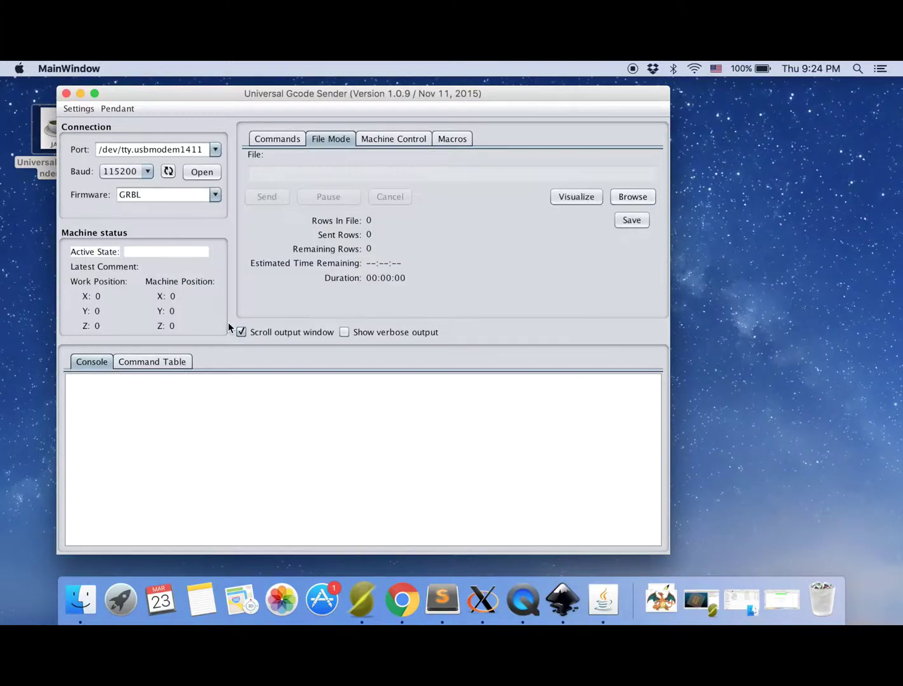
left_click(576, 197)
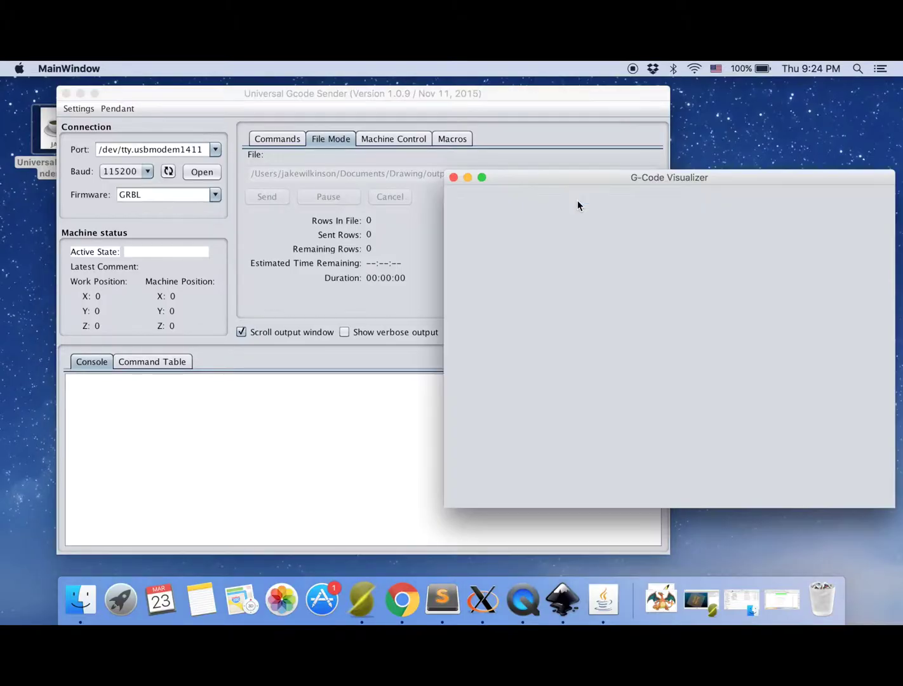
left_click_drag(703, 352, 697, 305)
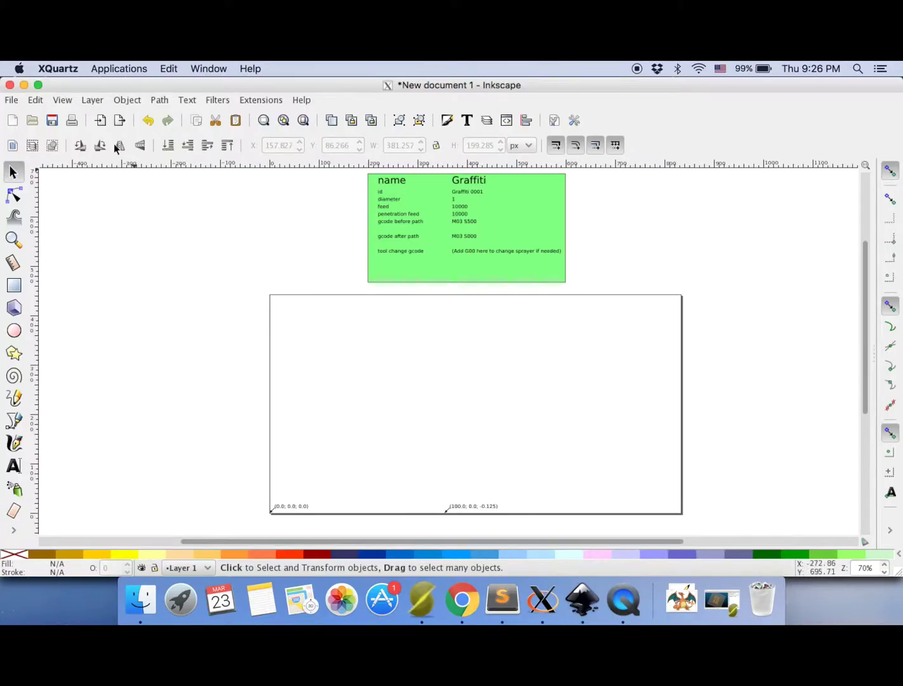
Start importing an image and choose the Charizard file after previewing Charizard and Pikachu.
left_click(14, 100)
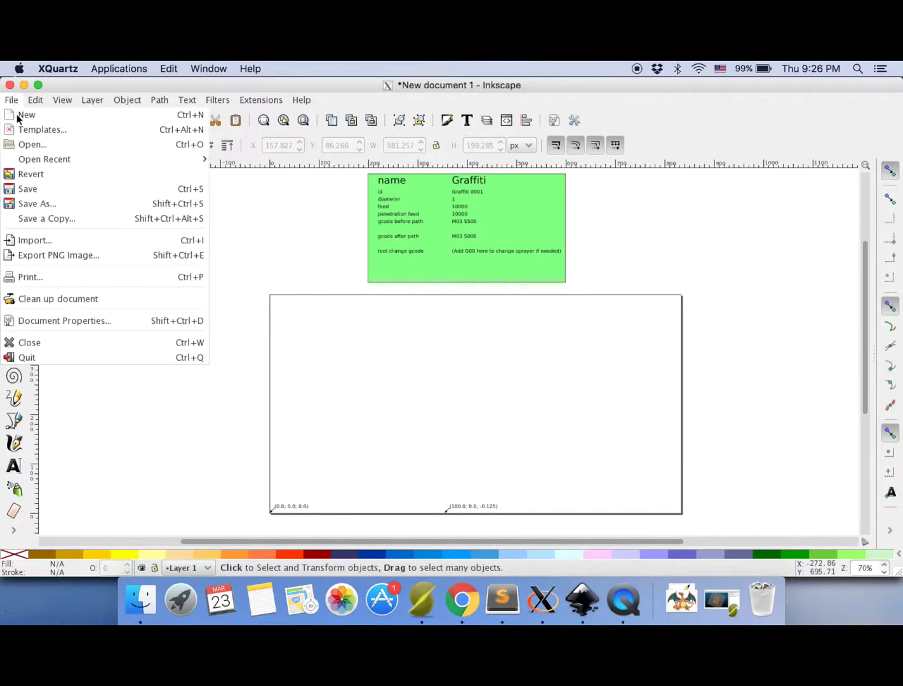
left_click(43, 238)
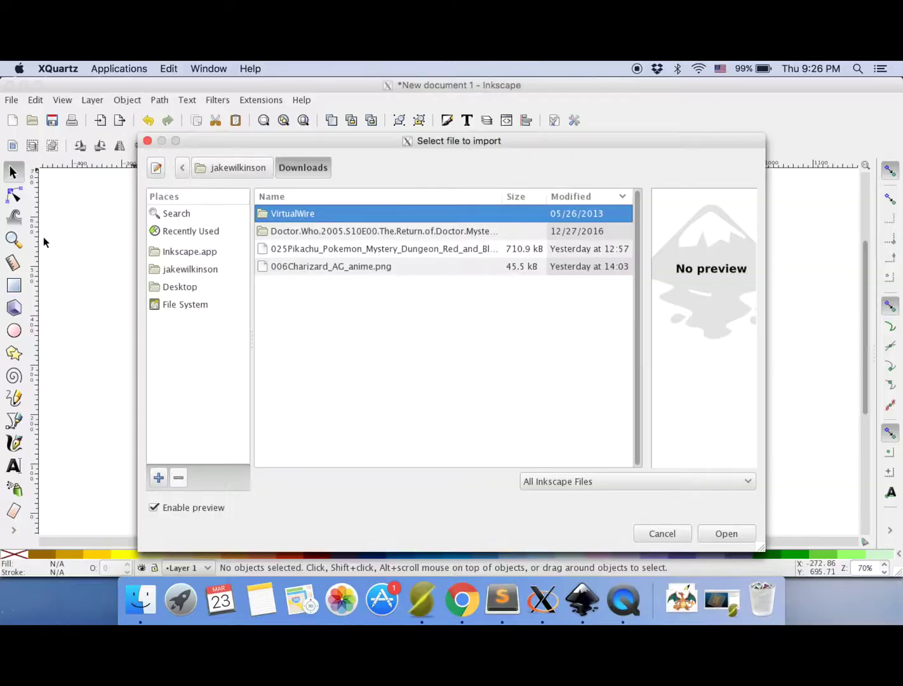
left_click(342, 267)
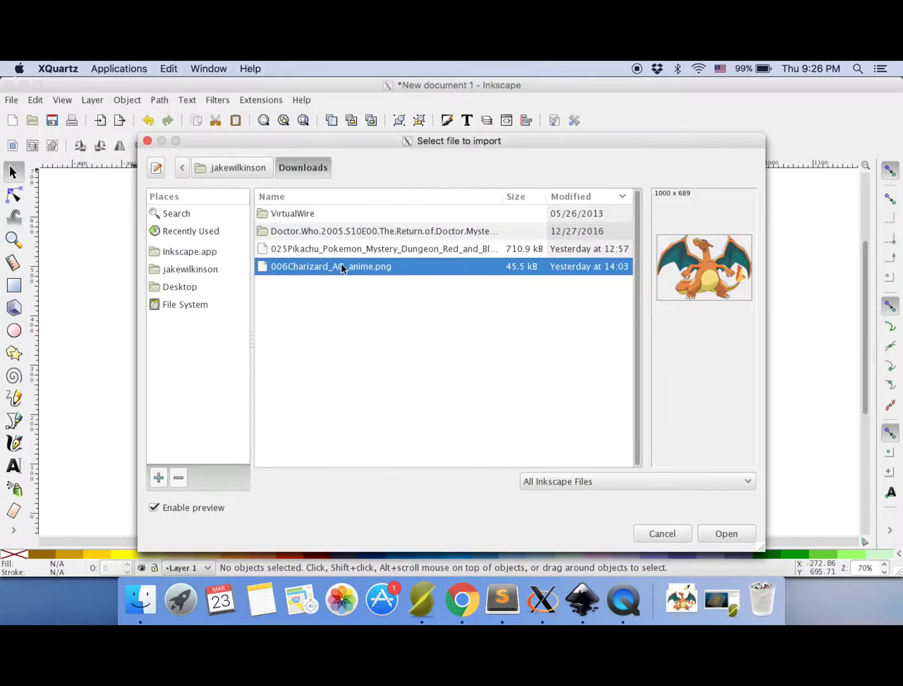
left_click(335, 251)
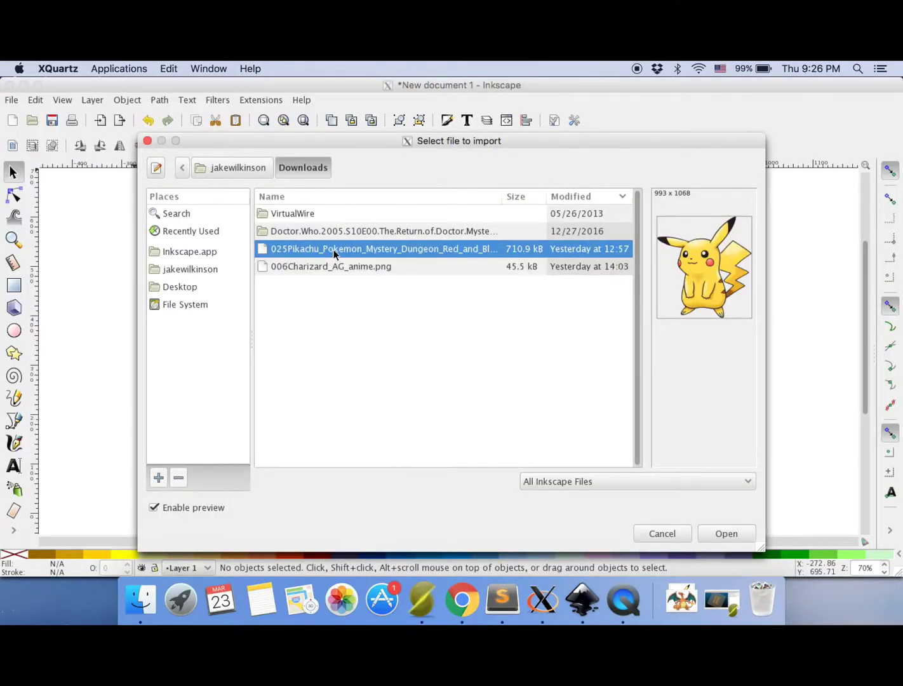
left_click(328, 265)
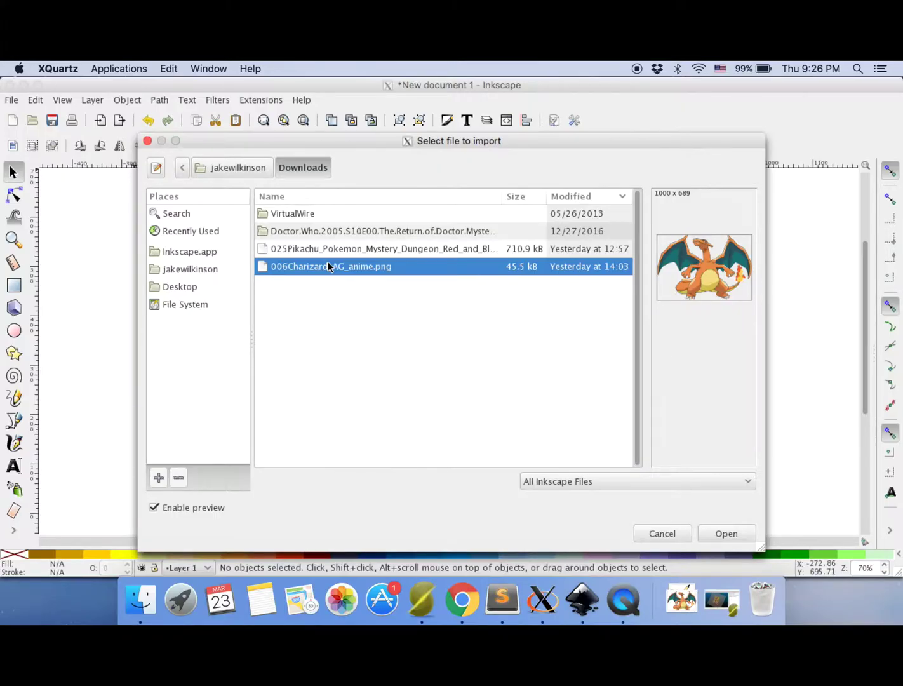
Embed the Charizard image with smooth rendering, shrink it to about half size and move it onto the page.
left_click(723, 537)
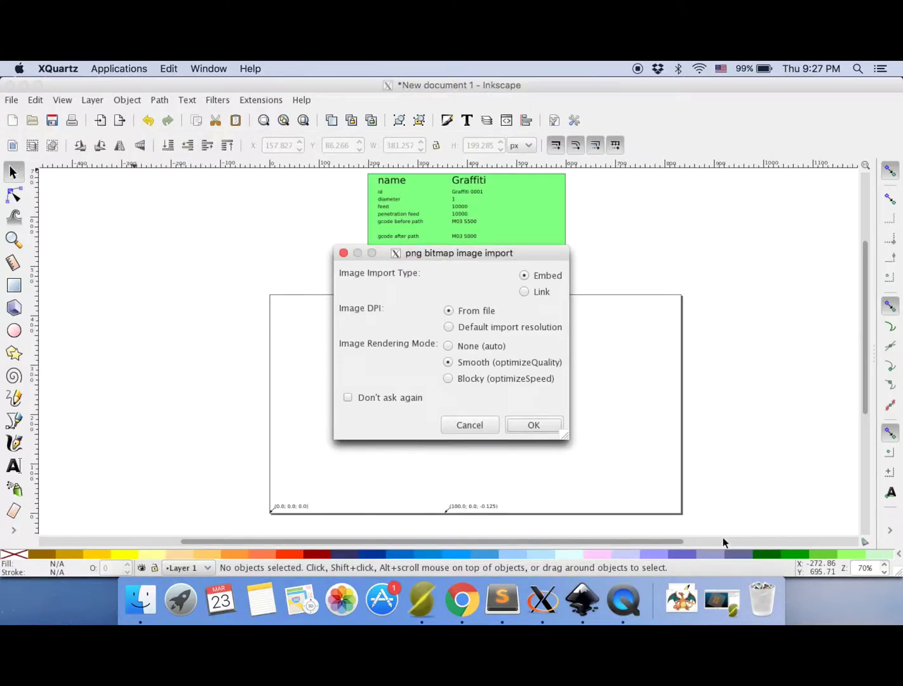
left_click(448, 363)
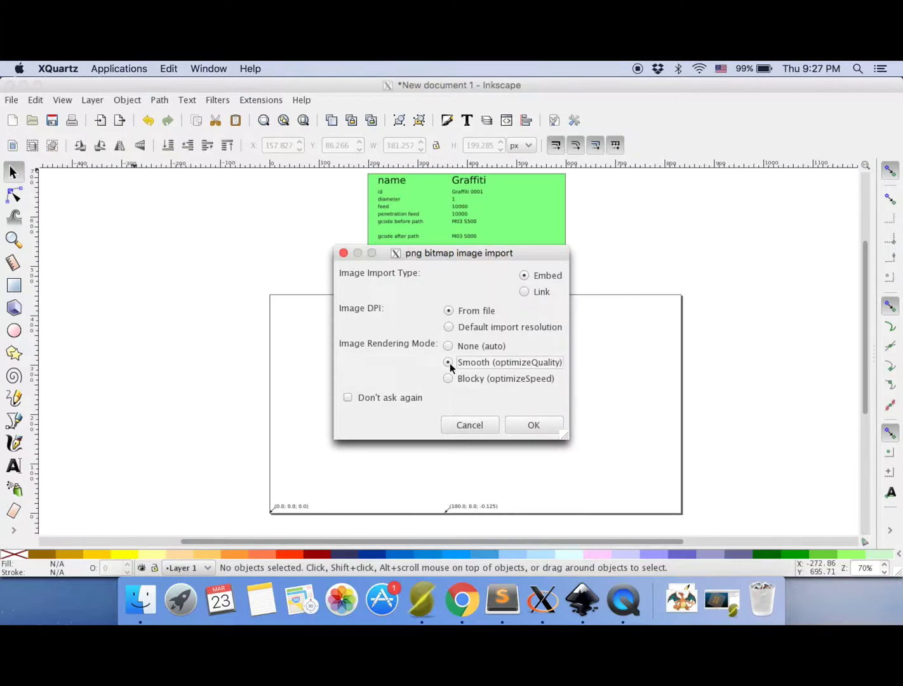
left_click(522, 422)
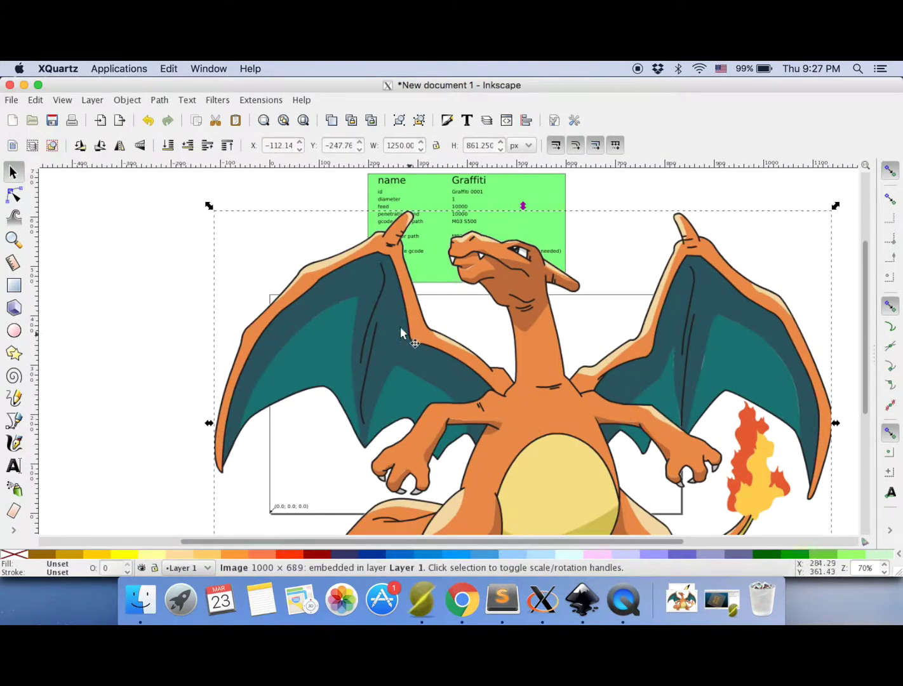
left_click_drag(209, 209, 502, 467)
left_click_drag(688, 516, 420, 389)
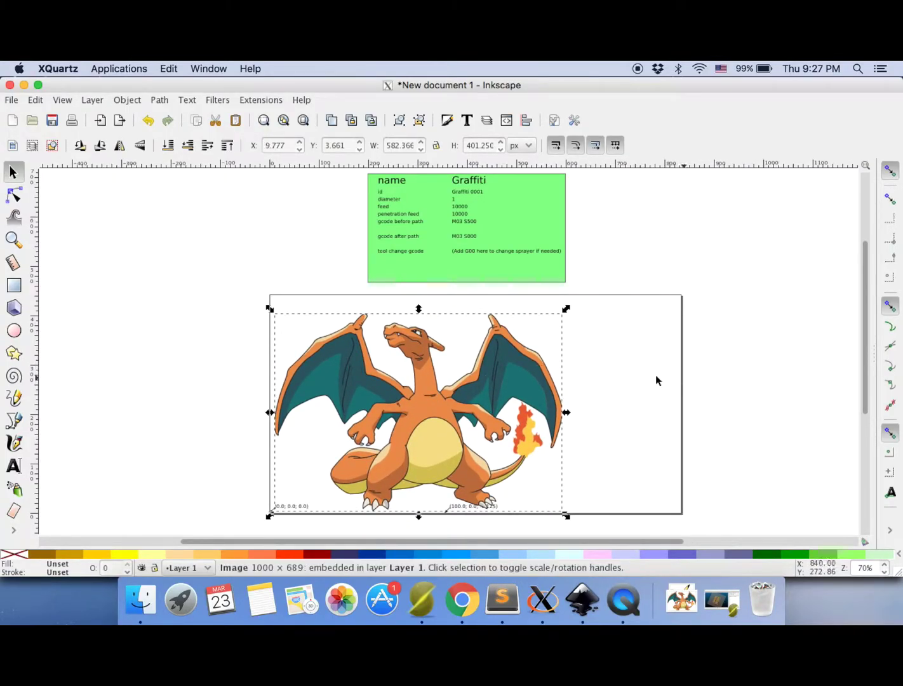
Trace the Charizard bitmap with brightness cutoff and live preview, after trying colour and edge detection.
left_click(160, 101)
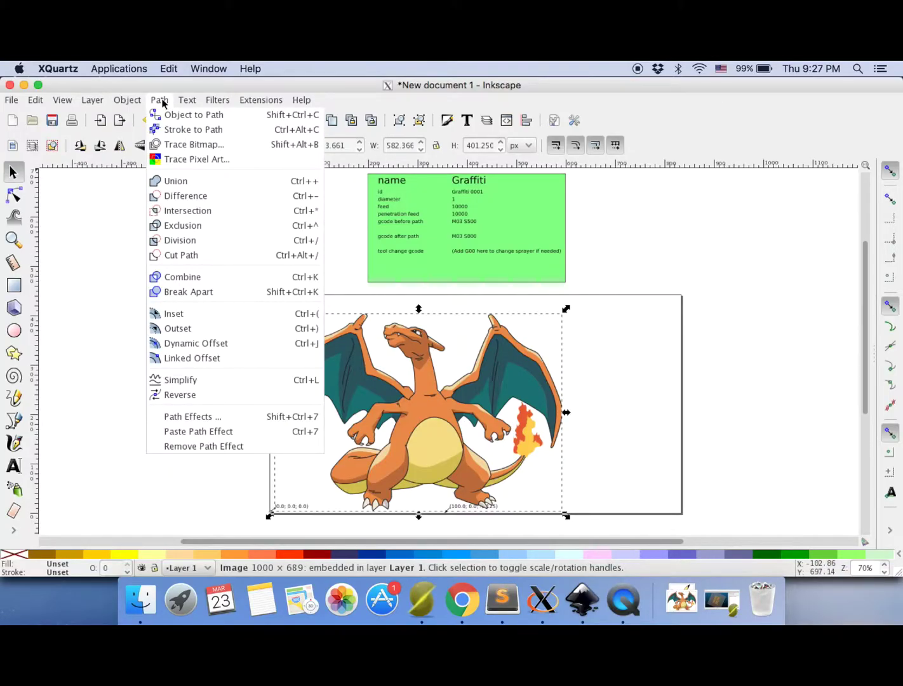
left_click(238, 150)
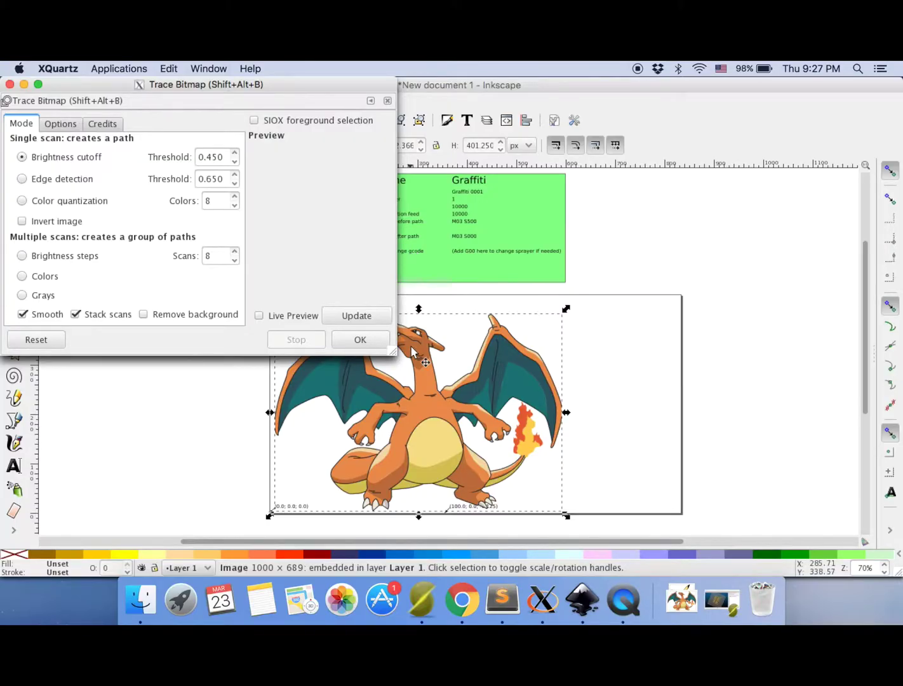
left_click_drag(394, 354, 702, 363)
left_click(260, 323)
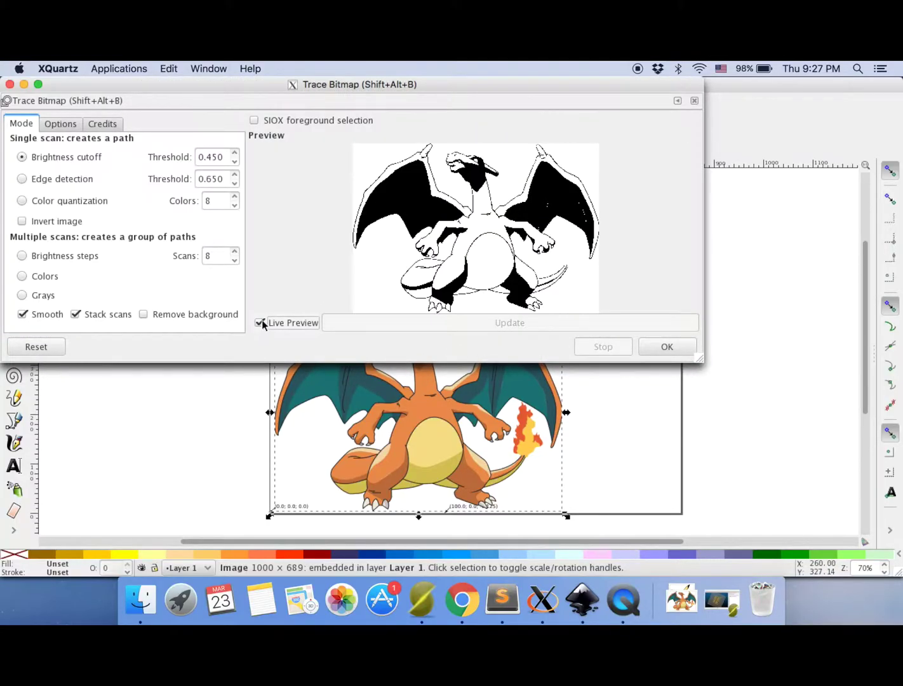
left_click(29, 202)
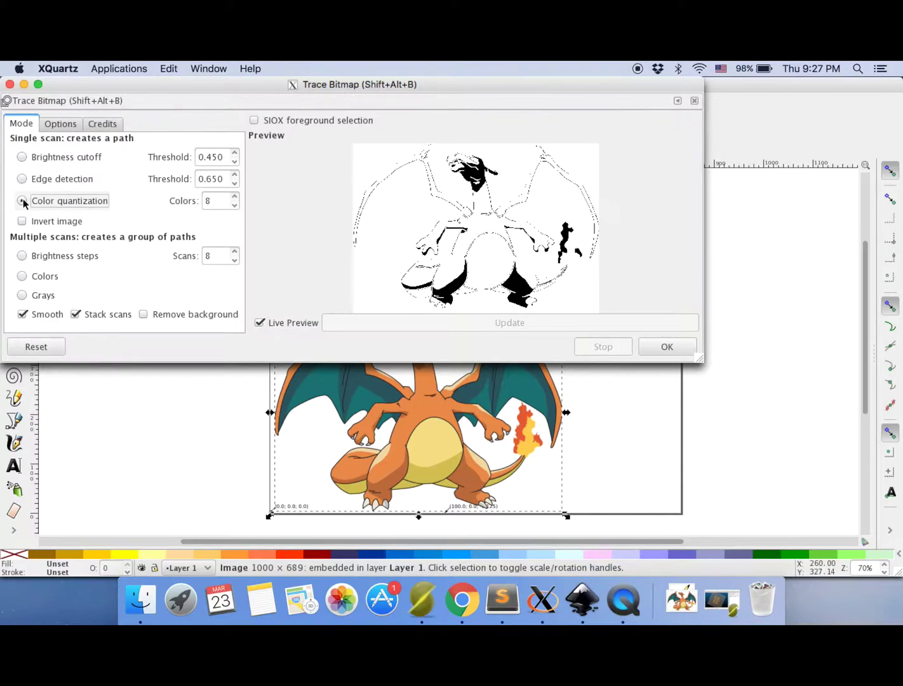
left_click(23, 181)
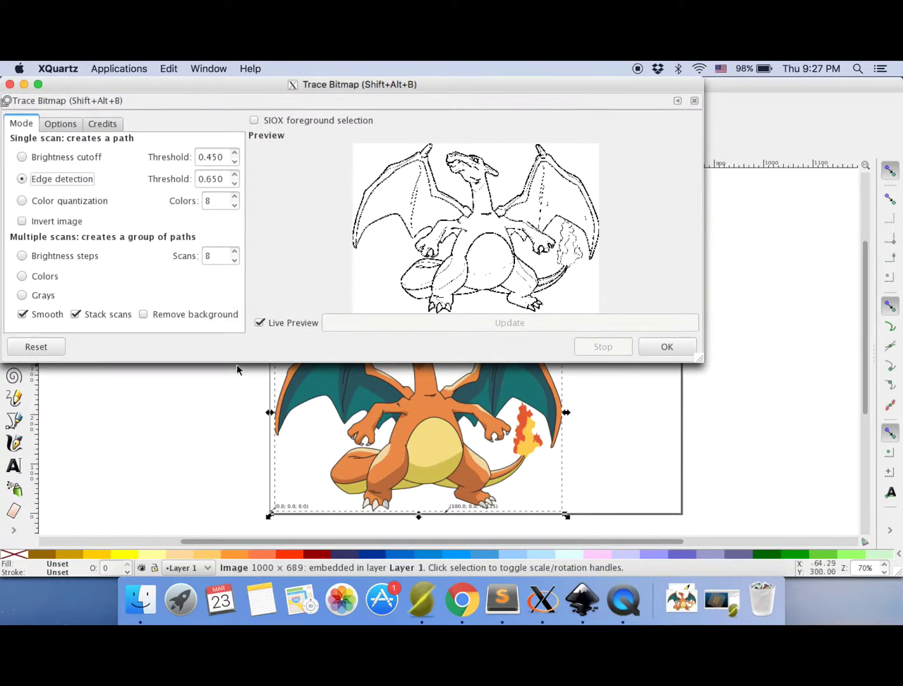
left_click(83, 160)
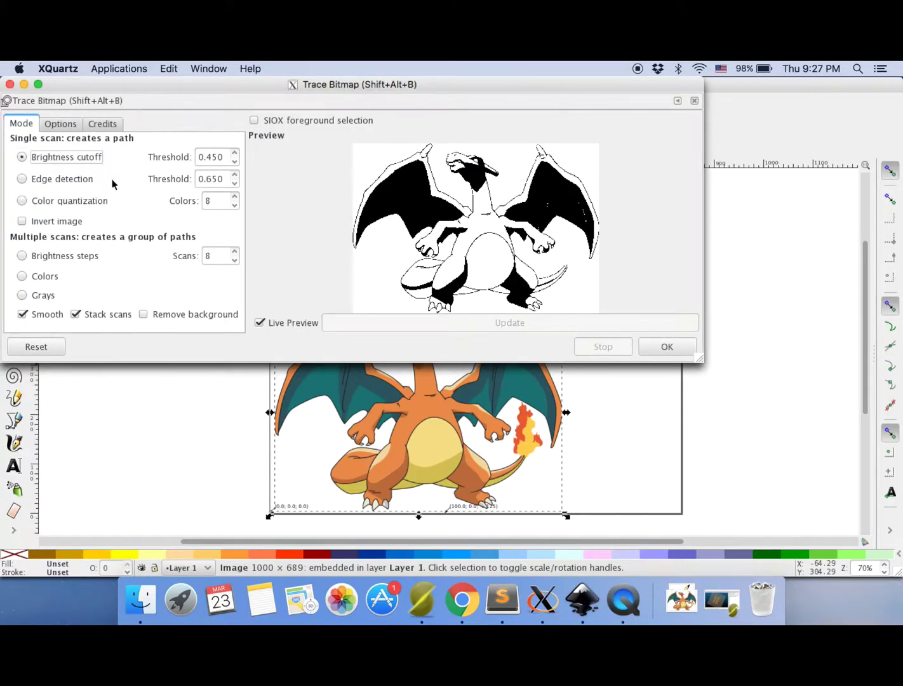
left_click(665, 347)
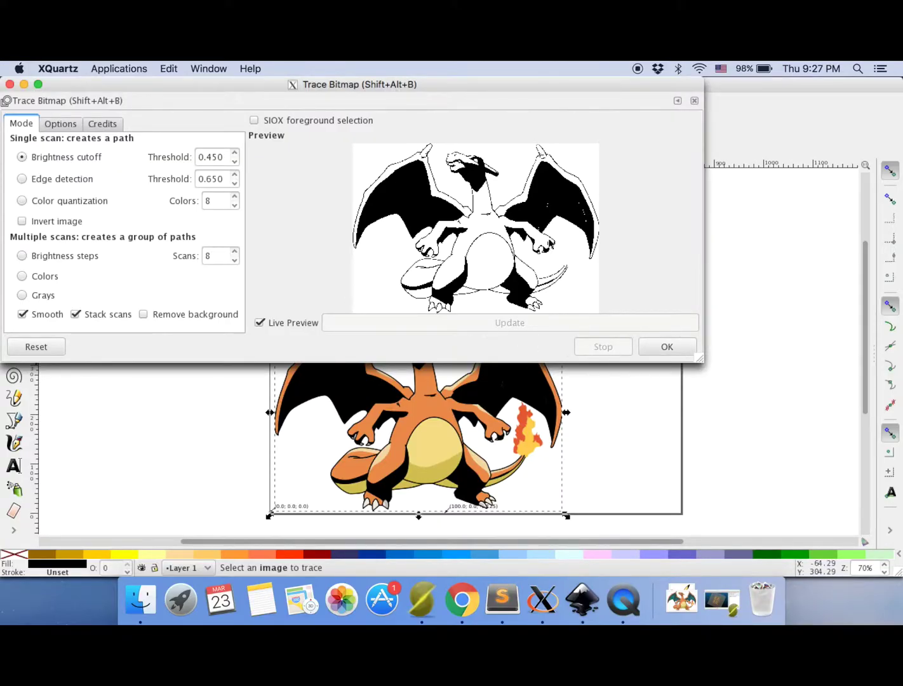
Move the colour original to the left of the page and select the traced black drawing.
left_click(10, 85)
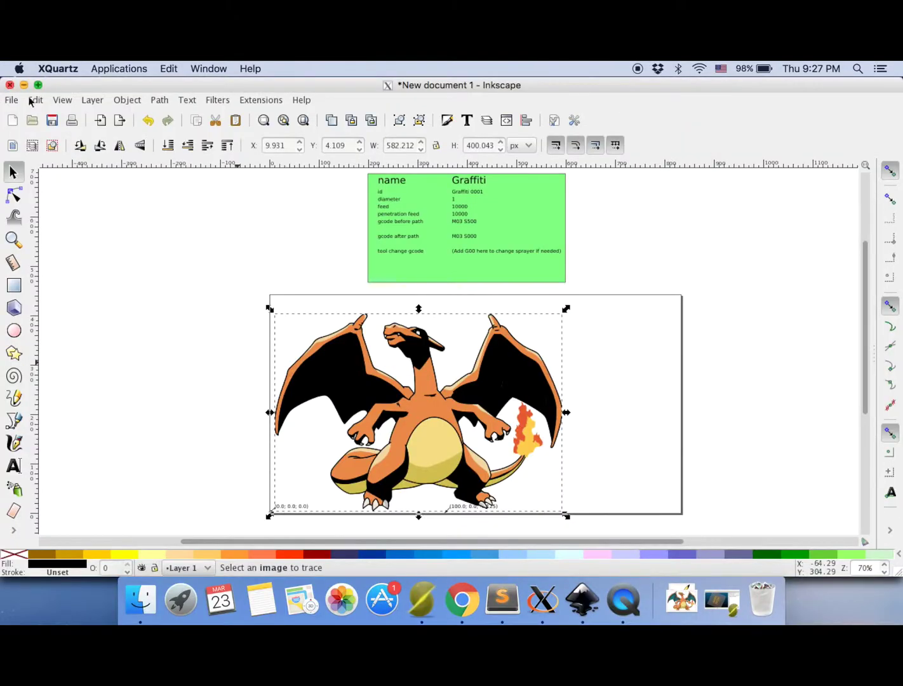
left_click(431, 412)
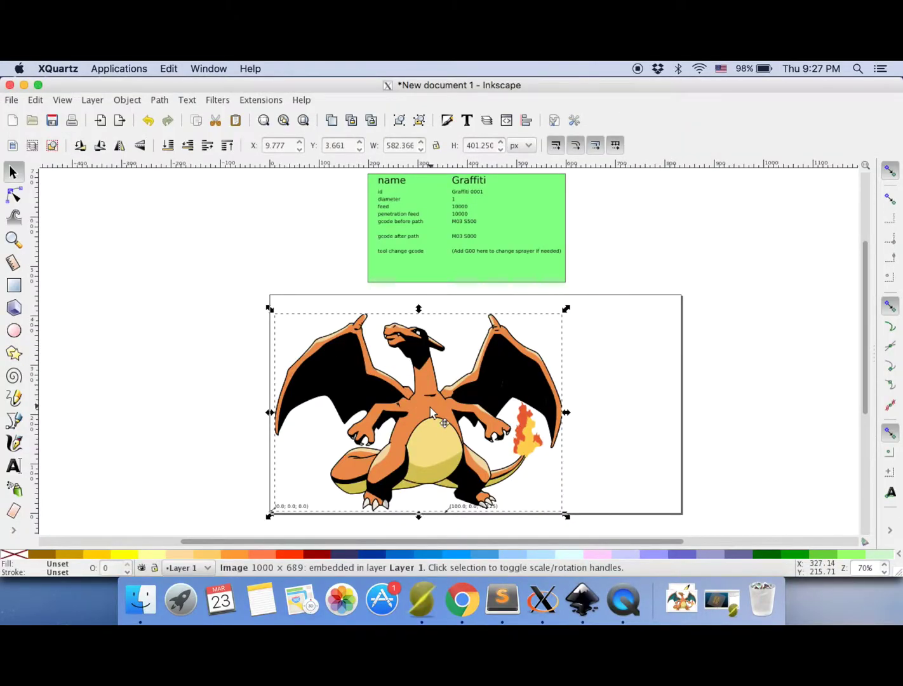
mouse_move(431, 412)
left_mouse_down()
mouse_move(302, 414)
mouse_move(159, 400)
left_mouse_up()
left_click(351, 415)
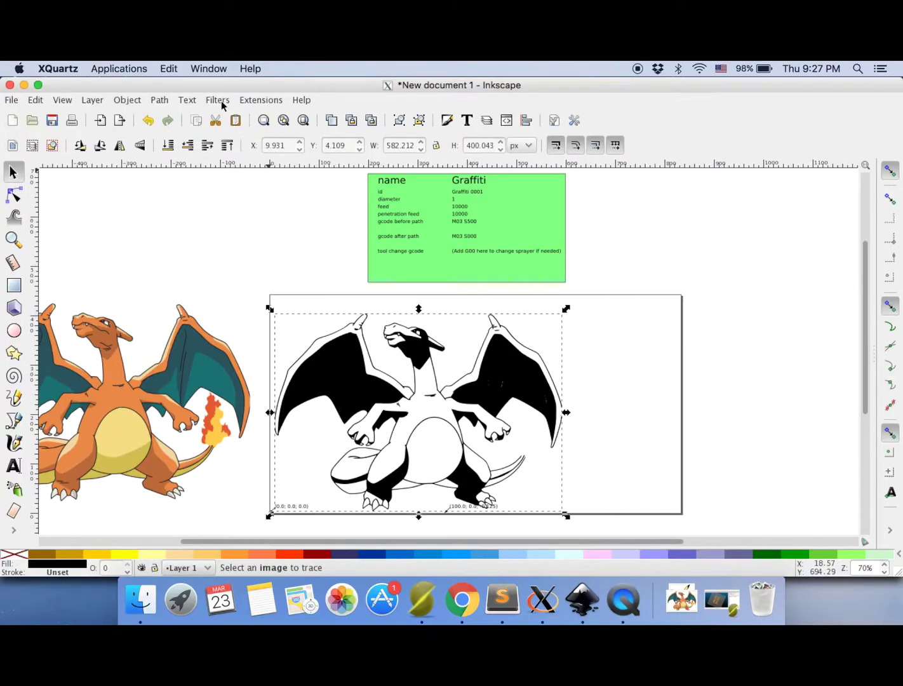
In Gcodetools Path to Gcode, rename the output file to newcharizard.
left_click(253, 103)
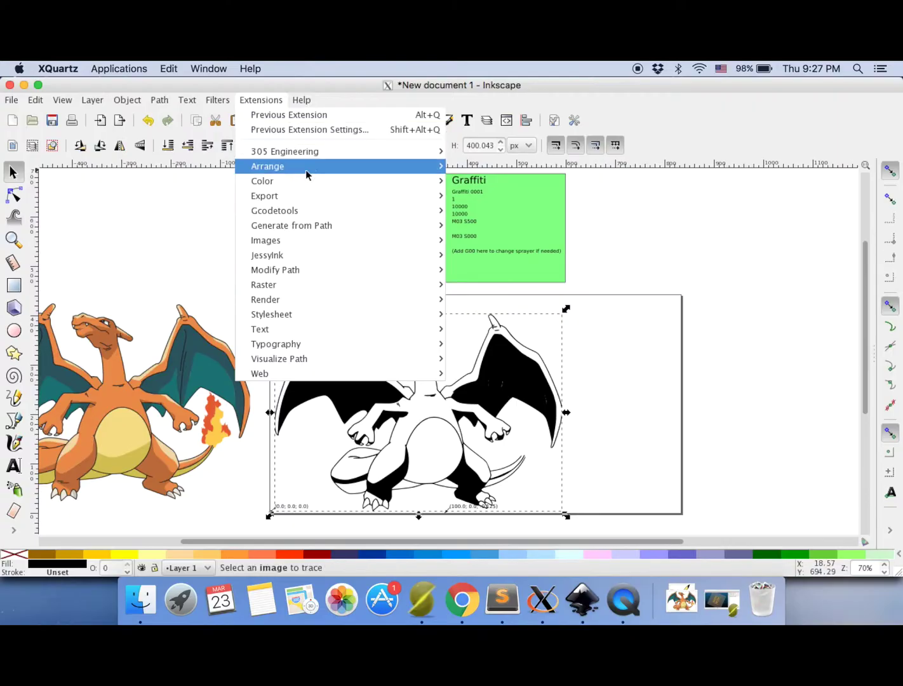
mouse_move(315, 208)
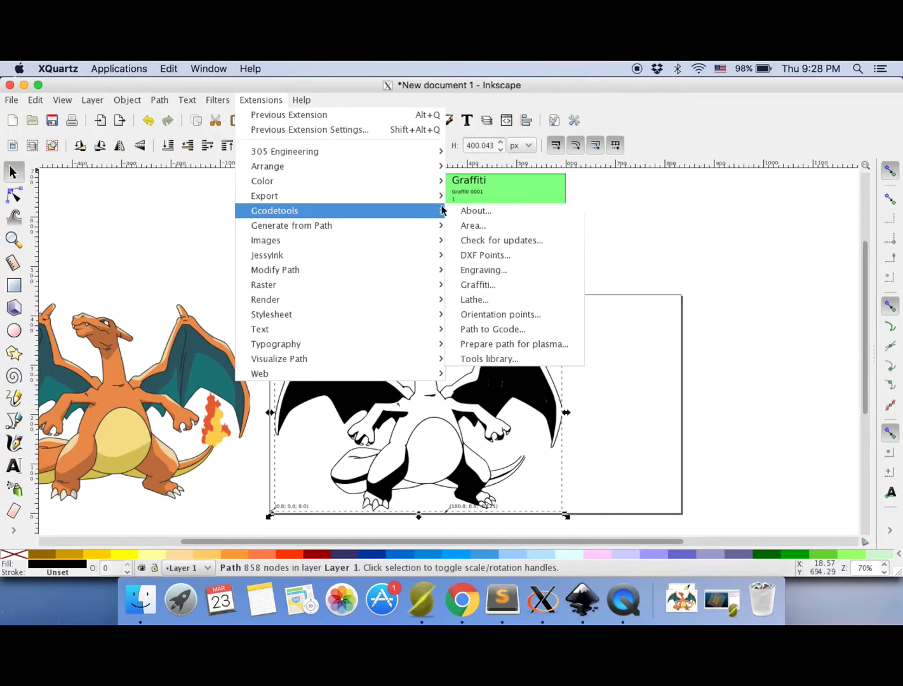
left_click(499, 328)
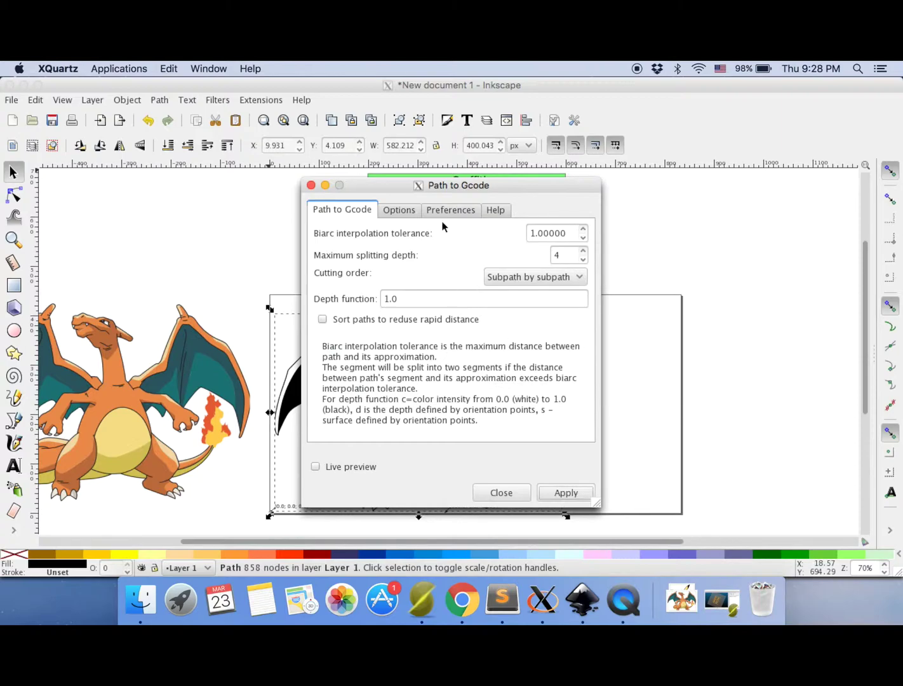
left_click(440, 211)
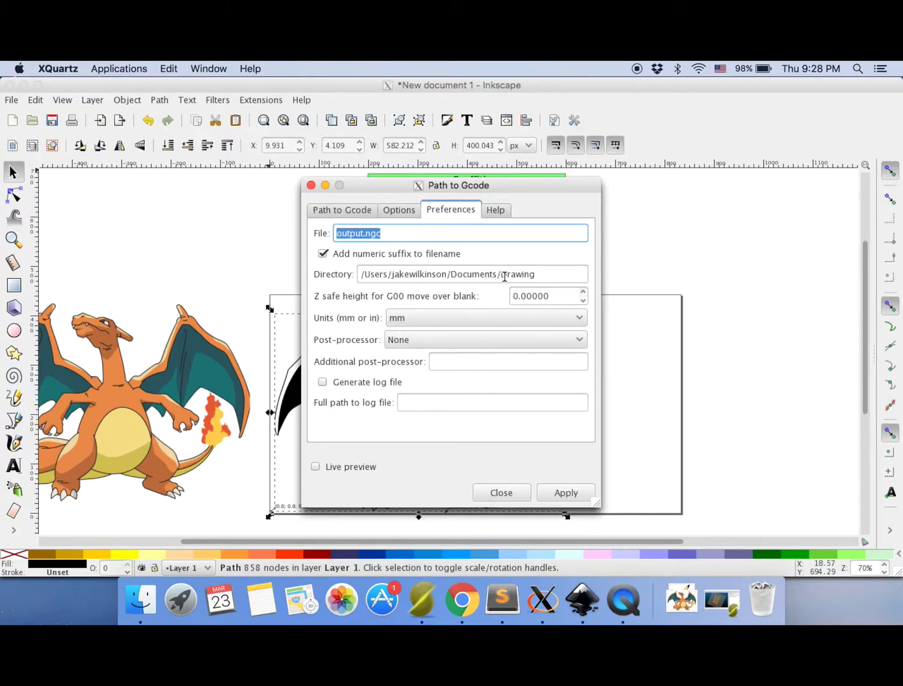
left_click(362, 232)
left_click_drag(366, 233, 318, 235)
key("Left")
key("shift+Right")
key("shift+Right")
key("shift+Right")
key("shift+Right")
type("newcharizard")
Generate the G-code file and close the export settings.
left_click(336, 210)
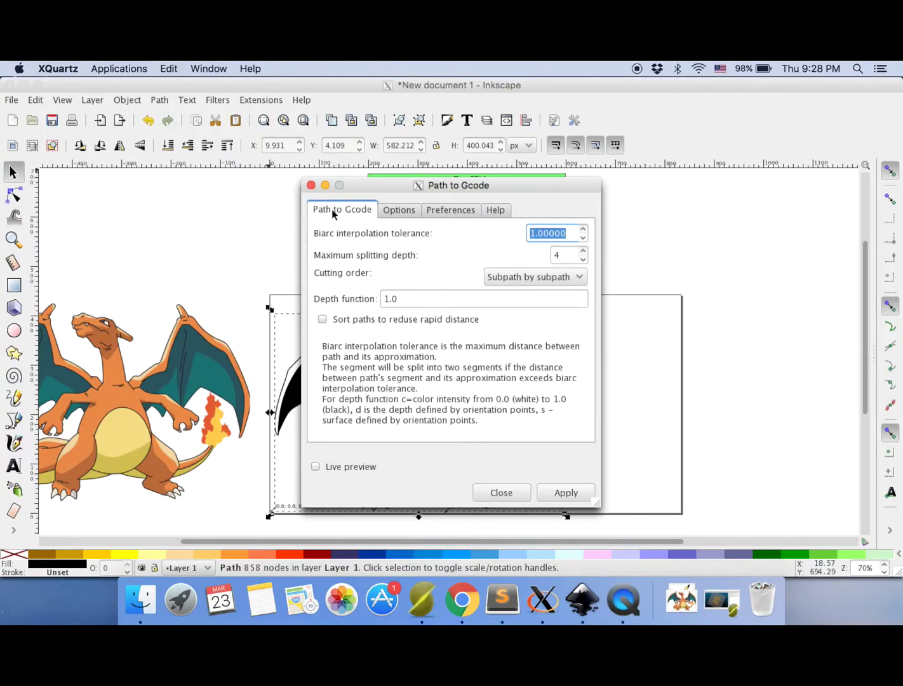
left_click(562, 491)
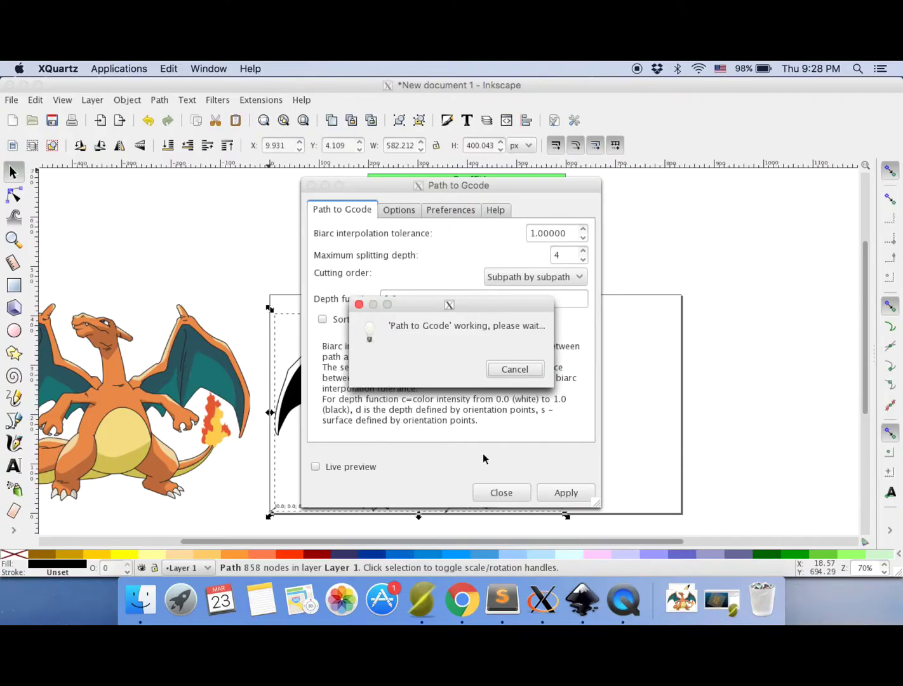
left_click(491, 493)
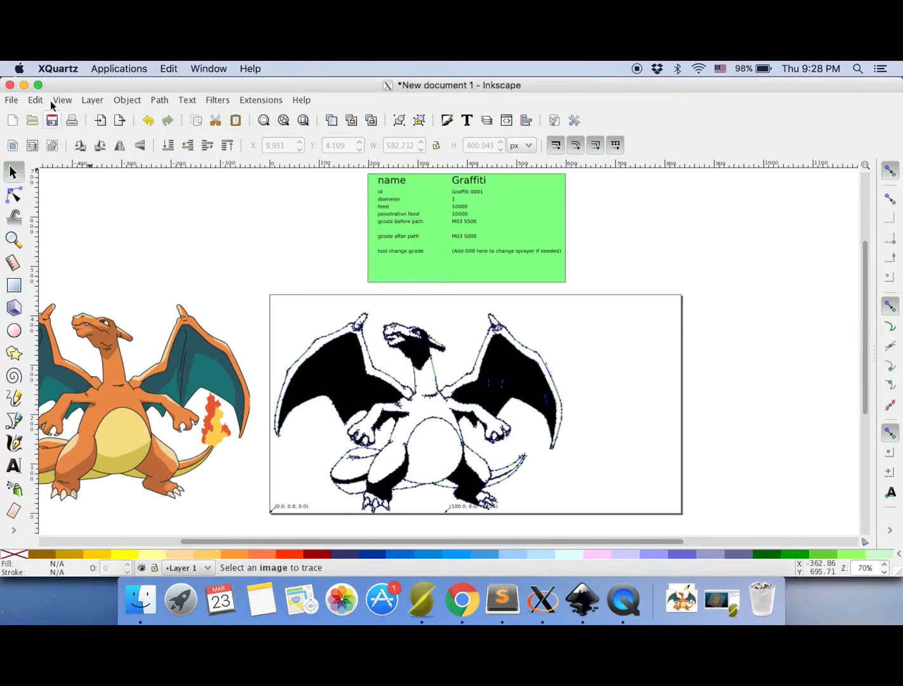
Launch Universal Gcode Sender from the desktop and dismiss the no serial ports error.
left_click(24, 86)
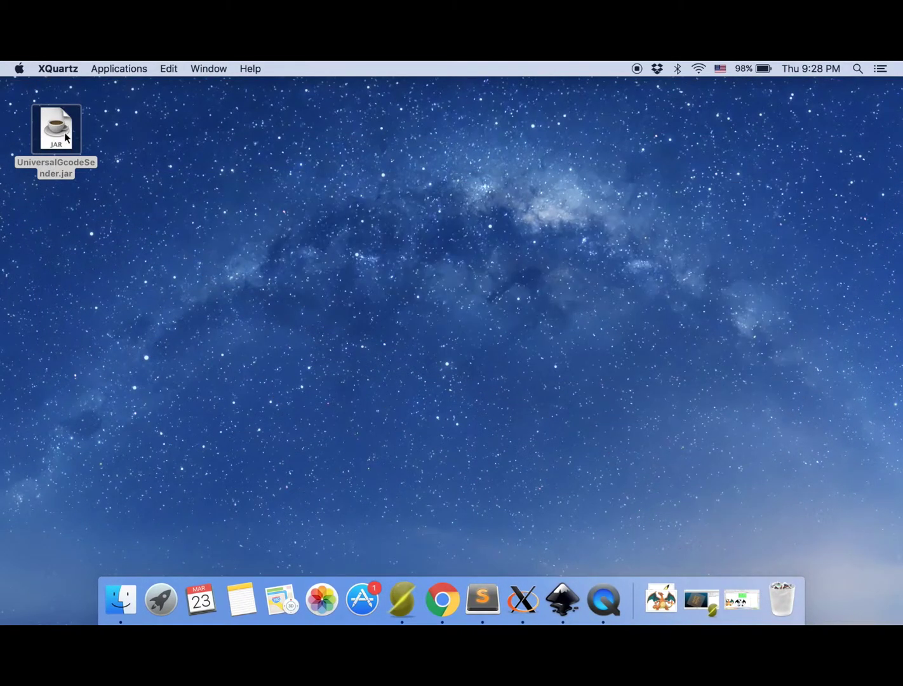
double_click(66, 137)
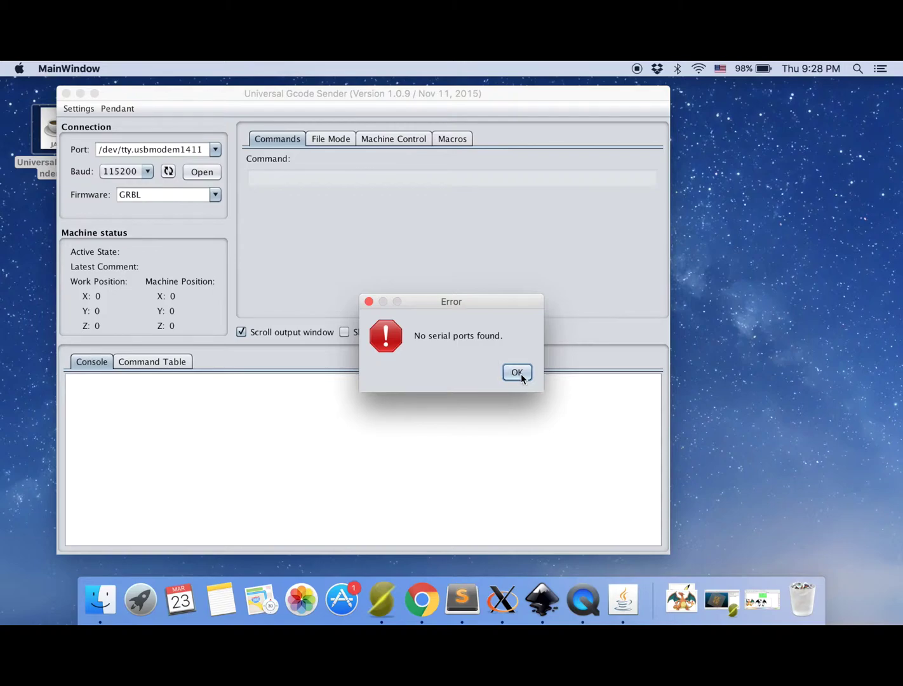
left_click(518, 372)
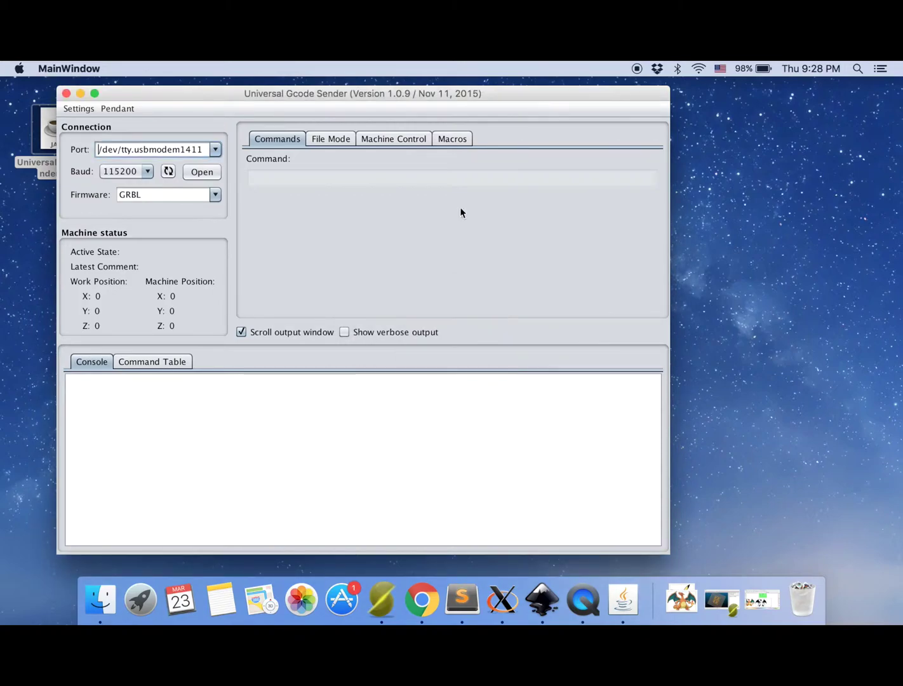
Load newcharizard_0001.ngc from the Drawing folder in File Mode.
left_click(329, 137)
left_click(618, 198)
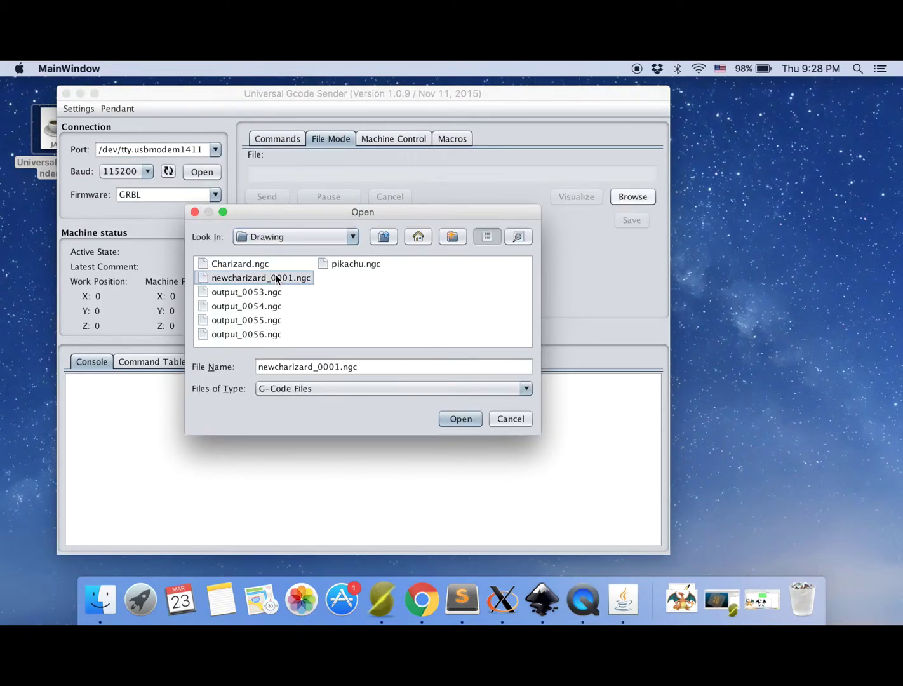
left_click(268, 280)
double_click(269, 277)
double_click(201, 281)
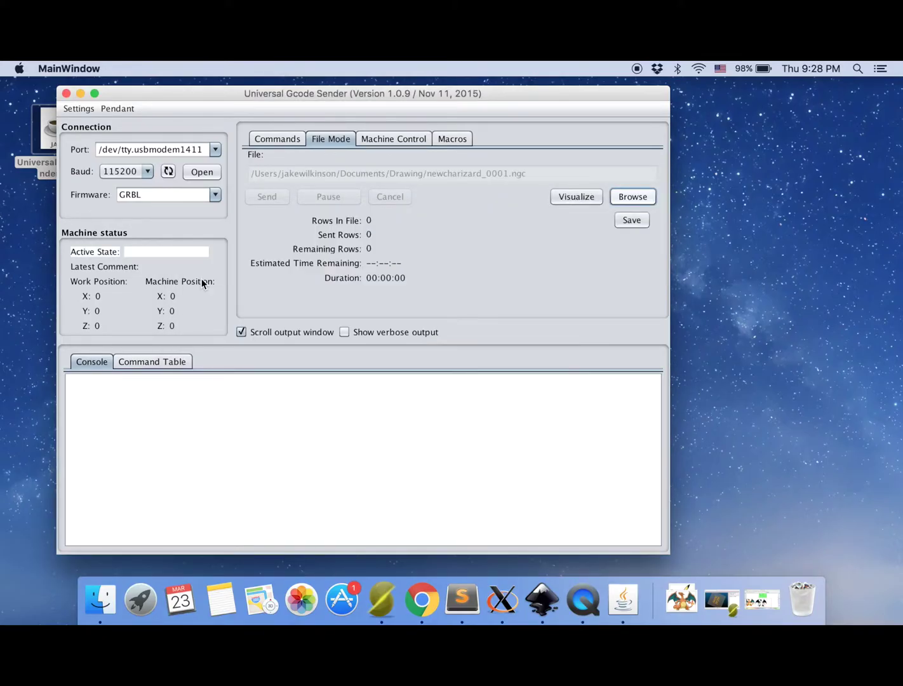
left_click(553, 200)
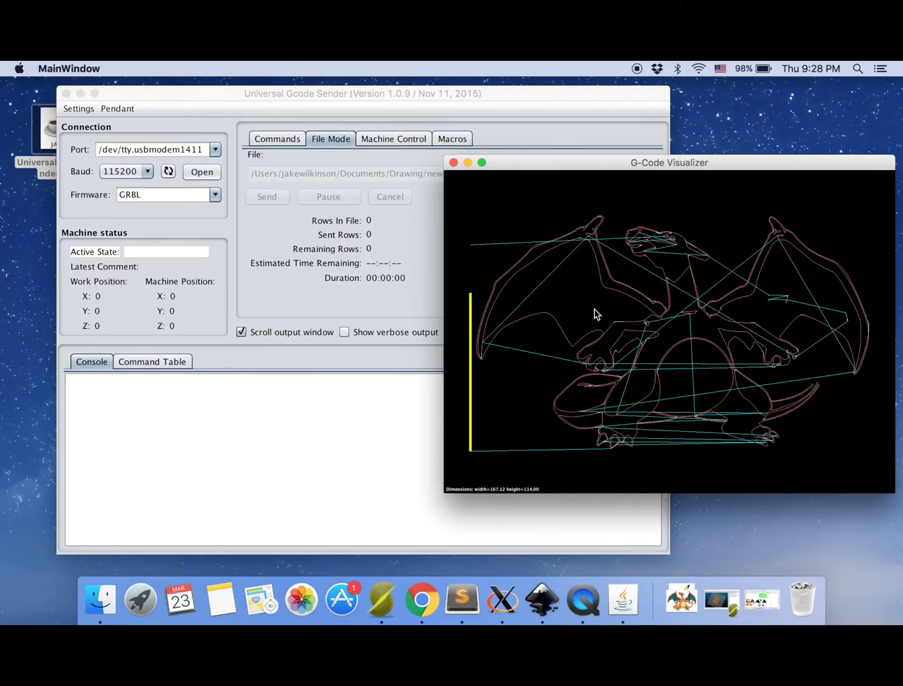
left_click(453, 162)
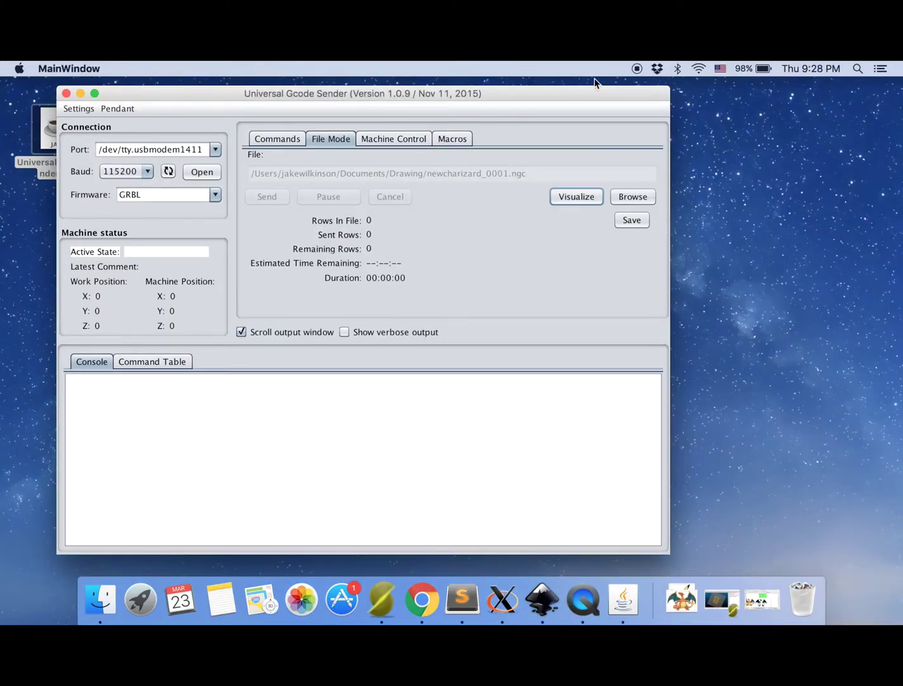